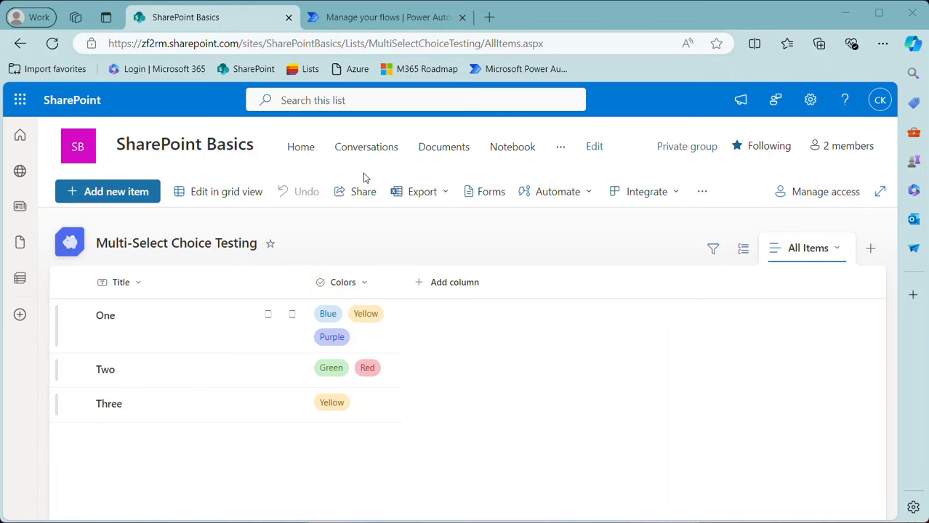
Step: Review the Colors column's settings and choices in the Multi-Select Choice Testing list, and close them without saving
click(355, 289)
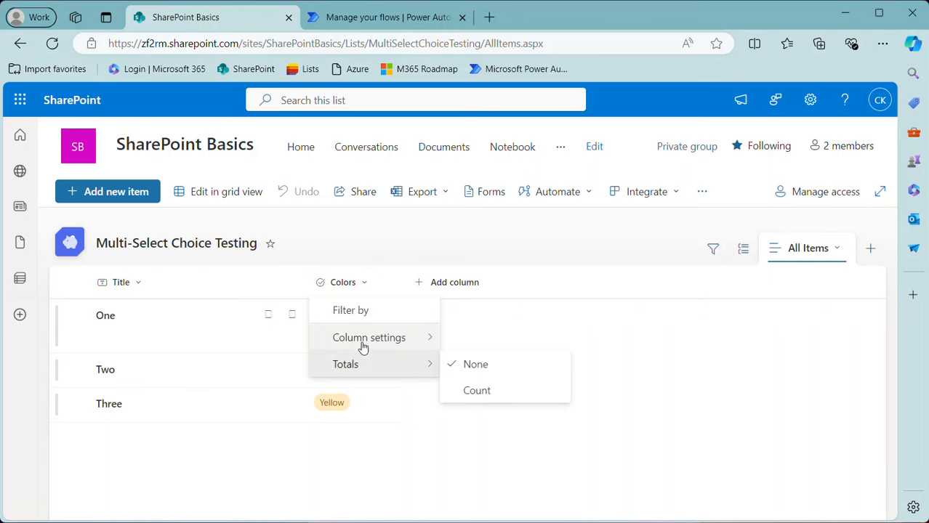
mouse_move(416, 333)
click(480, 293)
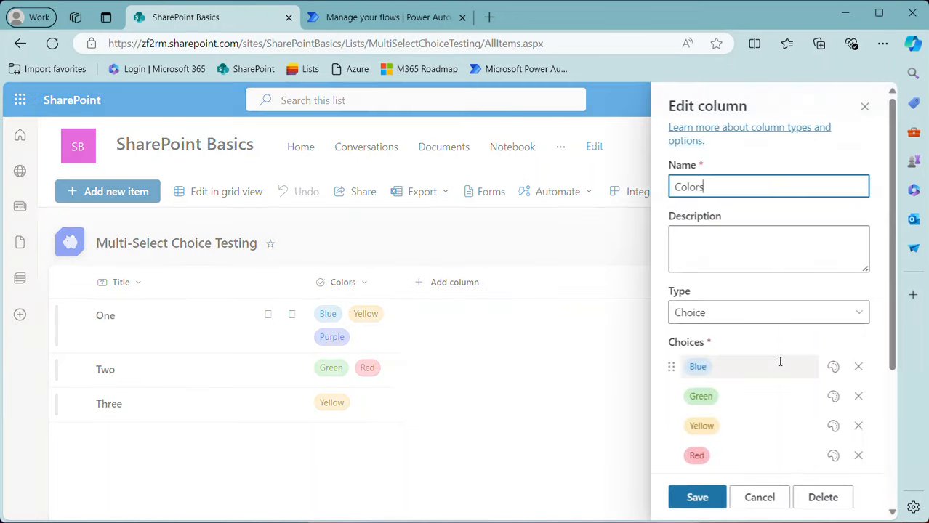
scroll(737, 407, down, 2)
scroll(738, 392, down, 2)
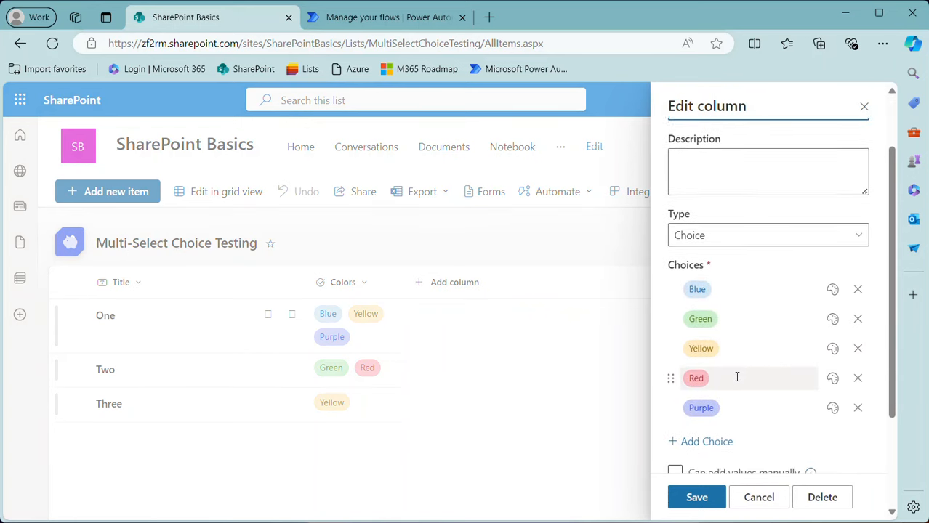
scroll(742, 345, up, 4)
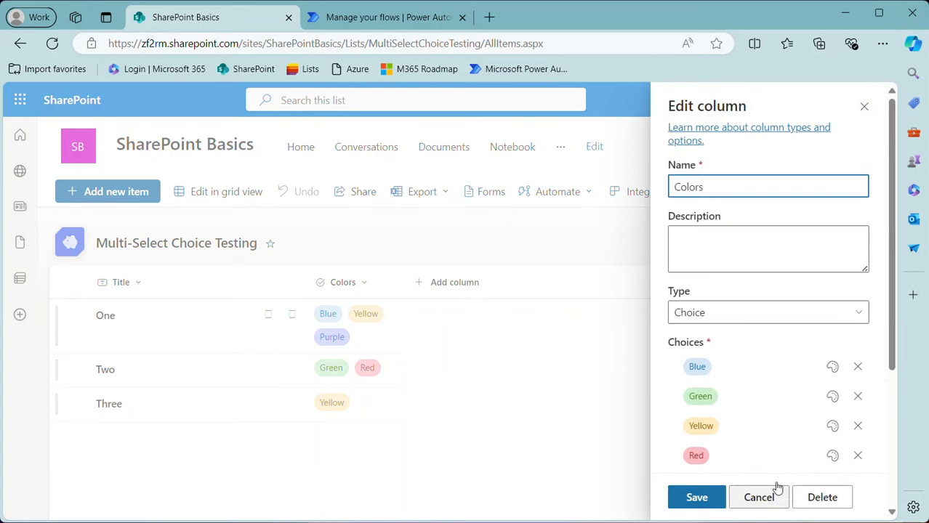
click(768, 507)
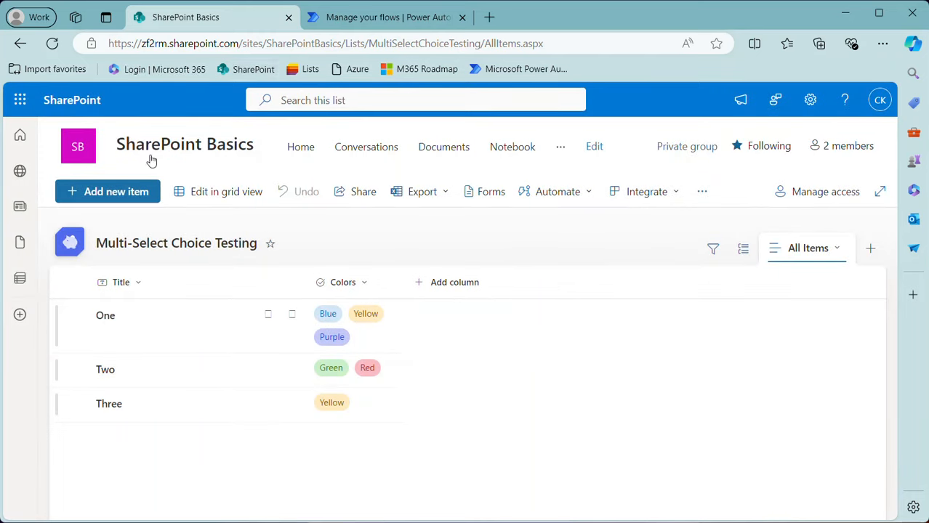
Step: Switch to Power Automate and save the flow "TEST: Selected Item - Multi-select Choice Testing"
click(387, 17)
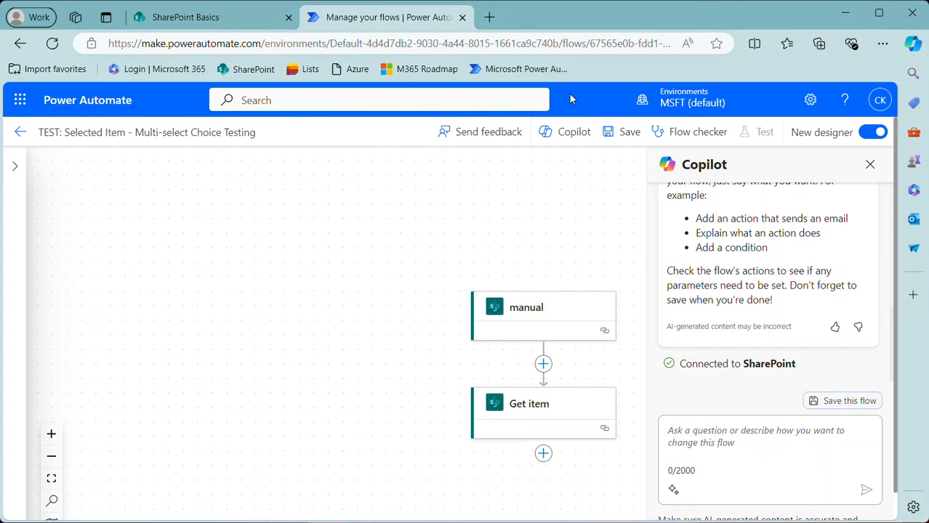
click(616, 132)
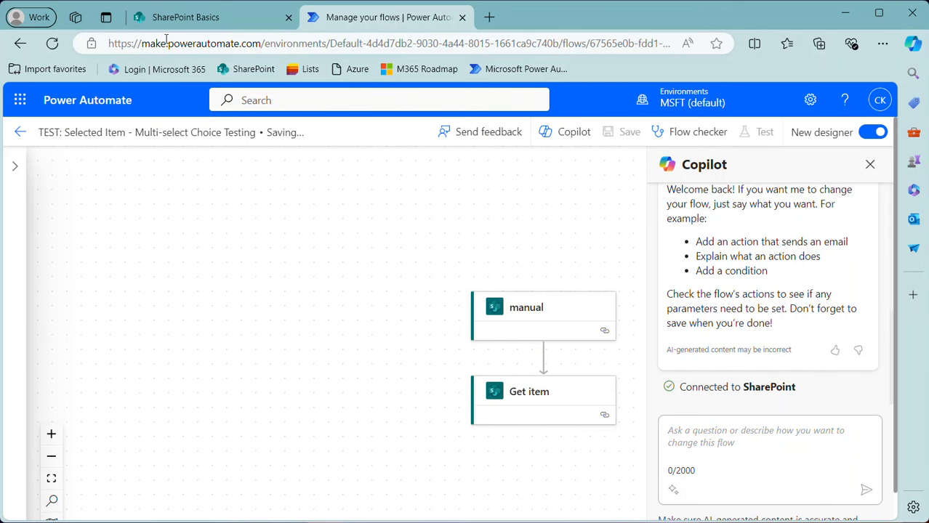
Step: Back in the SharePoint list, run the flow "TEST: Selected Item - Multi-select Choice Testing" on item Two
click(166, 17)
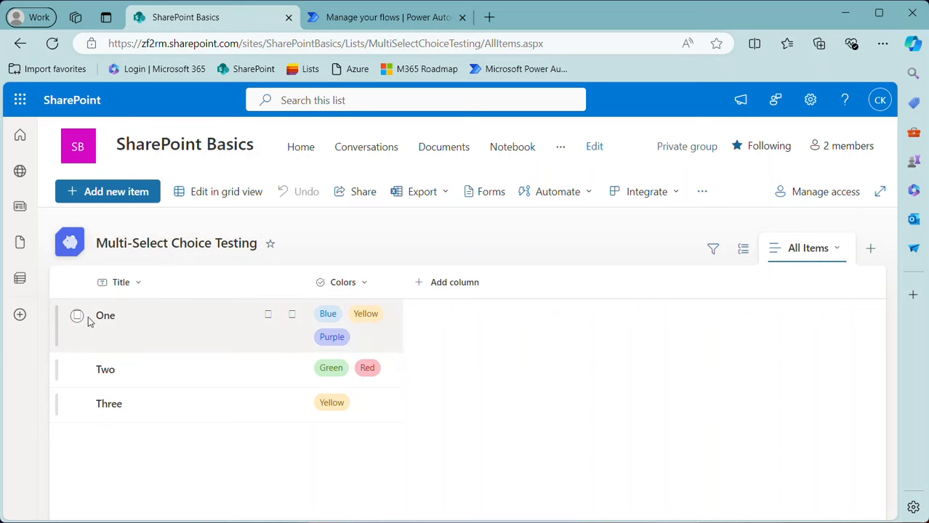
click(77, 369)
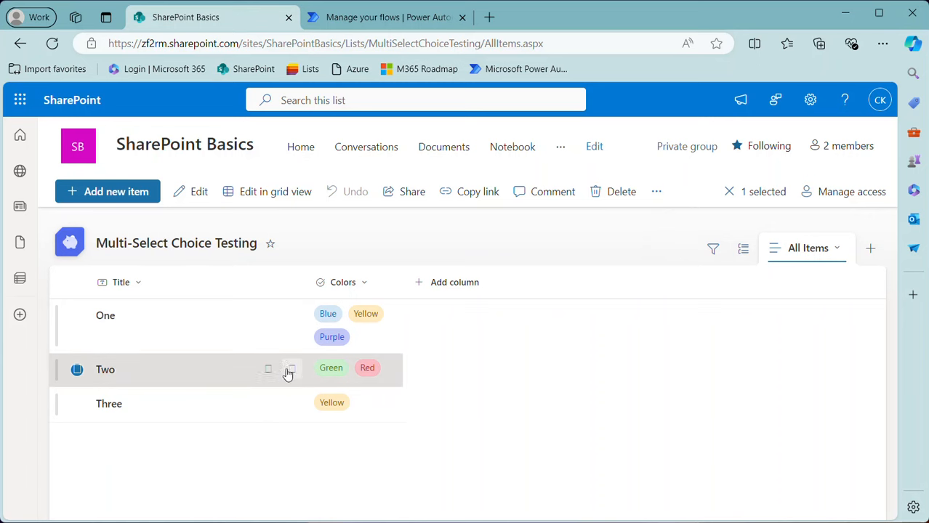
click(263, 372)
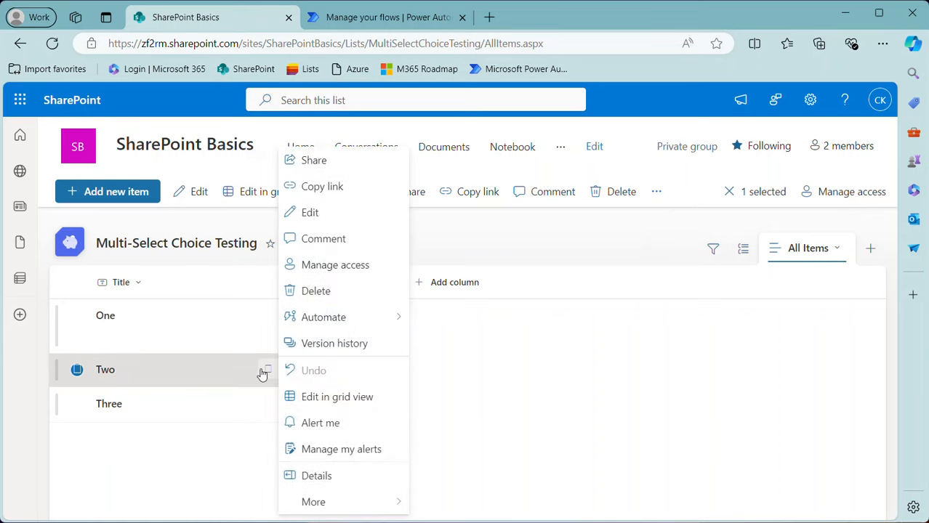
mouse_move(296, 324)
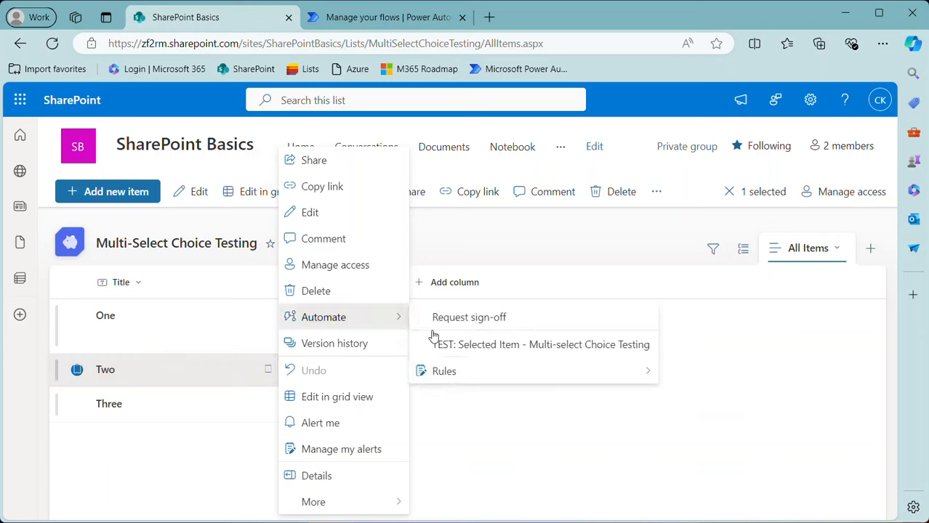
click(467, 346)
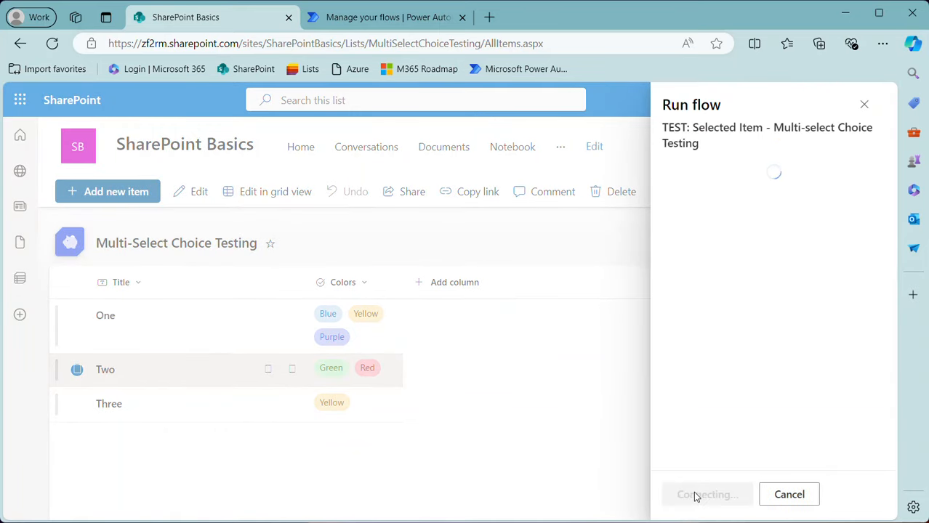
click(696, 494)
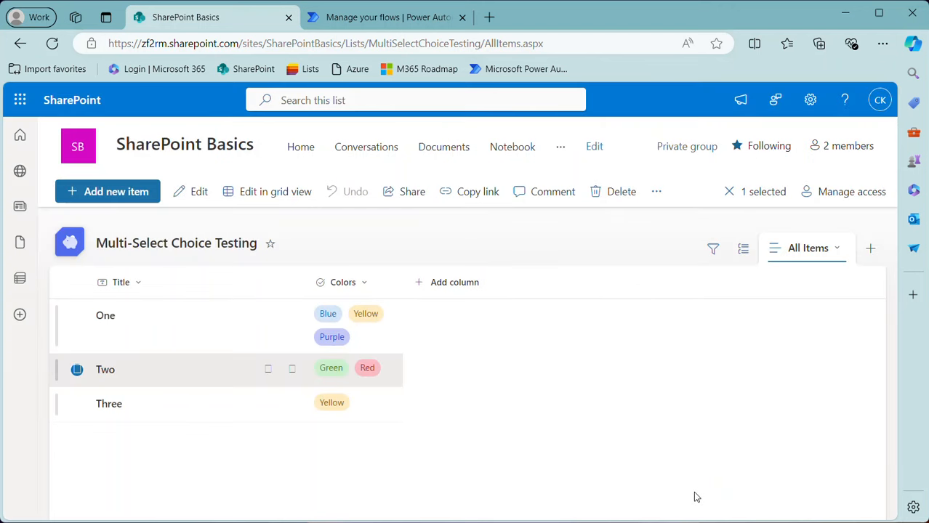
Step: Return to Power Automate and open the flow's most recent run from its 28-day run history
click(371, 15)
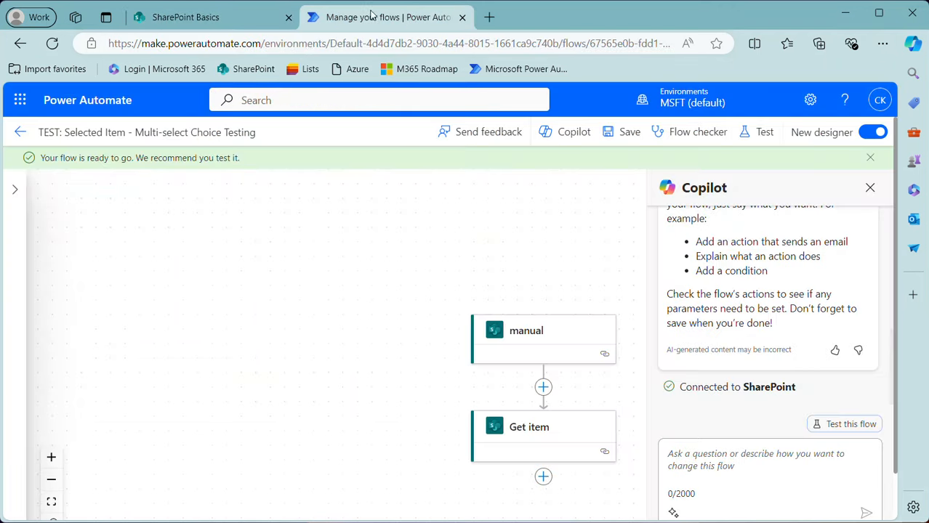
click(20, 130)
scroll(367, 378, down, 4)
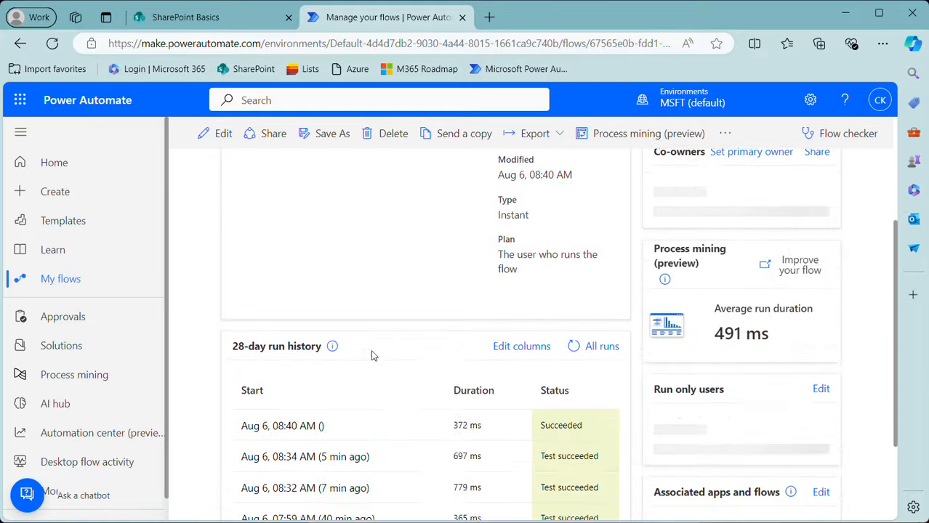
click(274, 322)
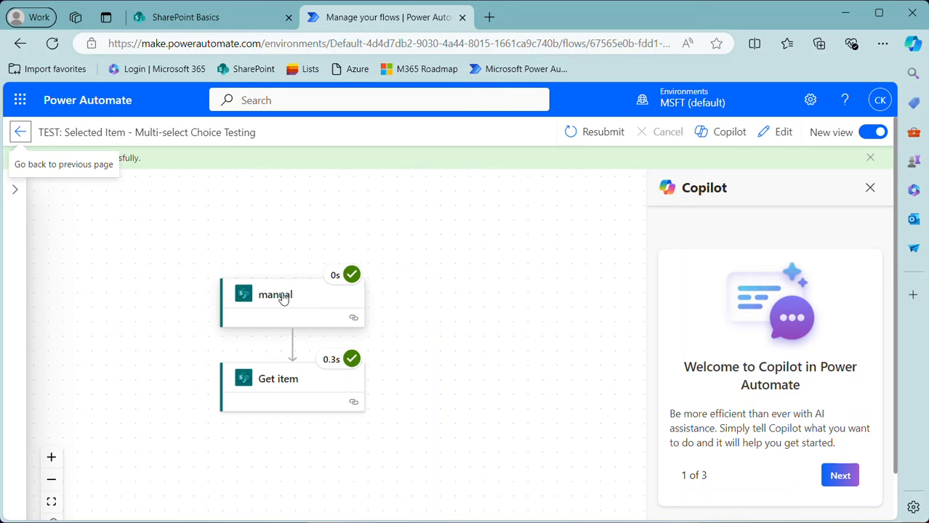
Step: Examine the Get item action's output body in the run, focusing on how the Colors field is structured
click(269, 380)
scroll(316, 342, down, 2)
scroll(316, 342, down, 5)
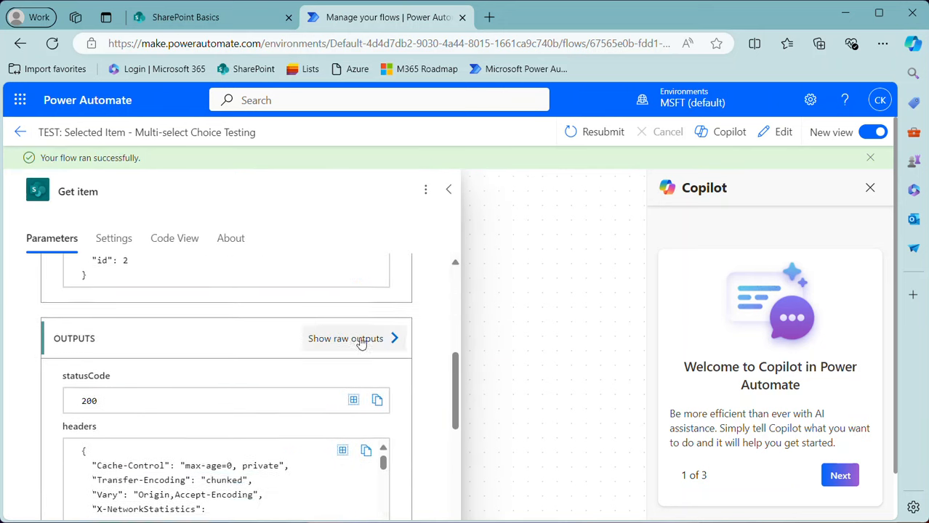
scroll(431, 350, down, 3)
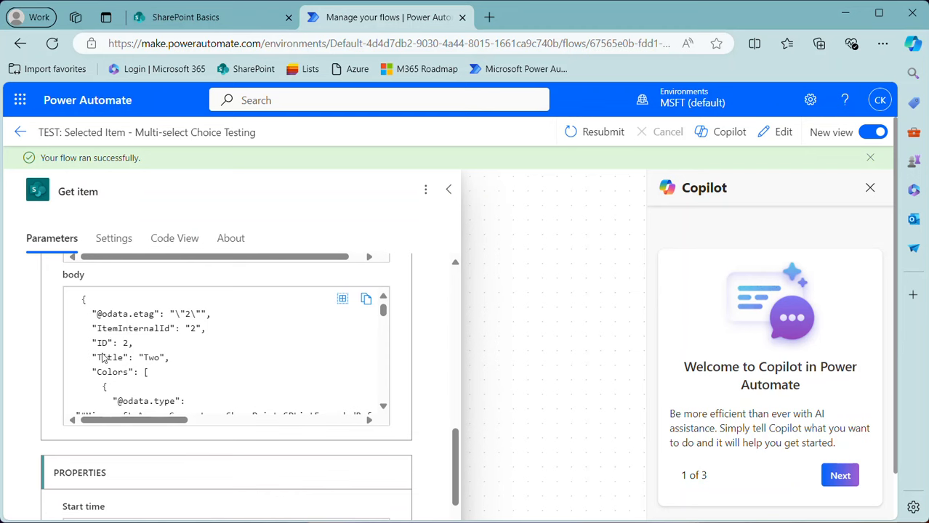
scroll(146, 375, down, 2)
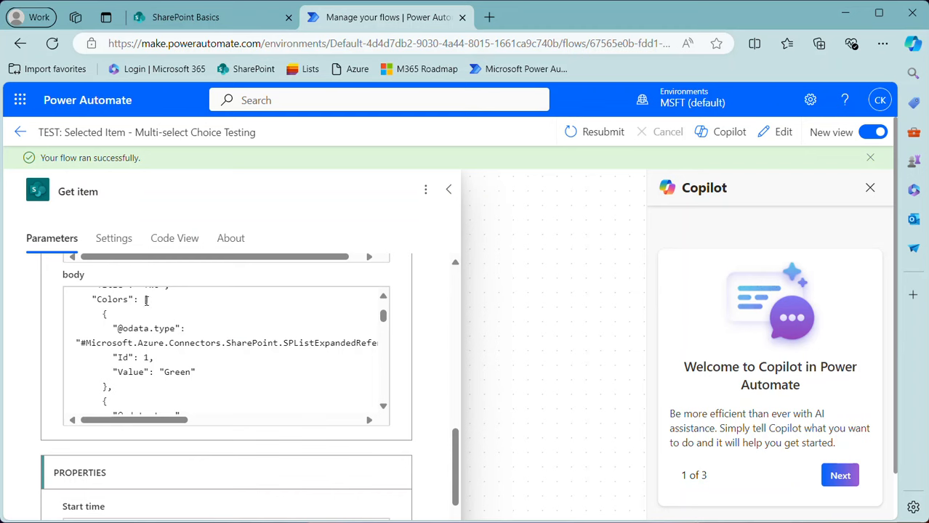
double_click(147, 300)
scroll(340, 294, up, 2)
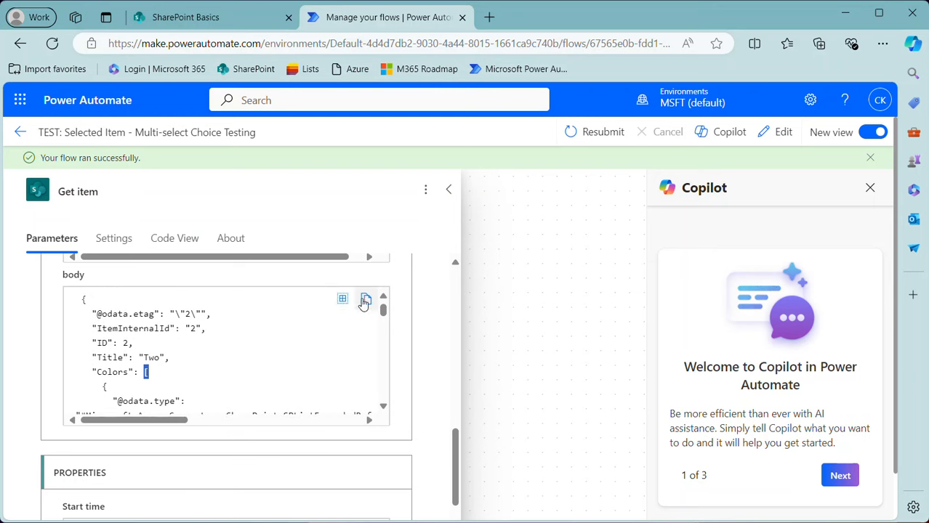
scroll(374, 295, up, 6)
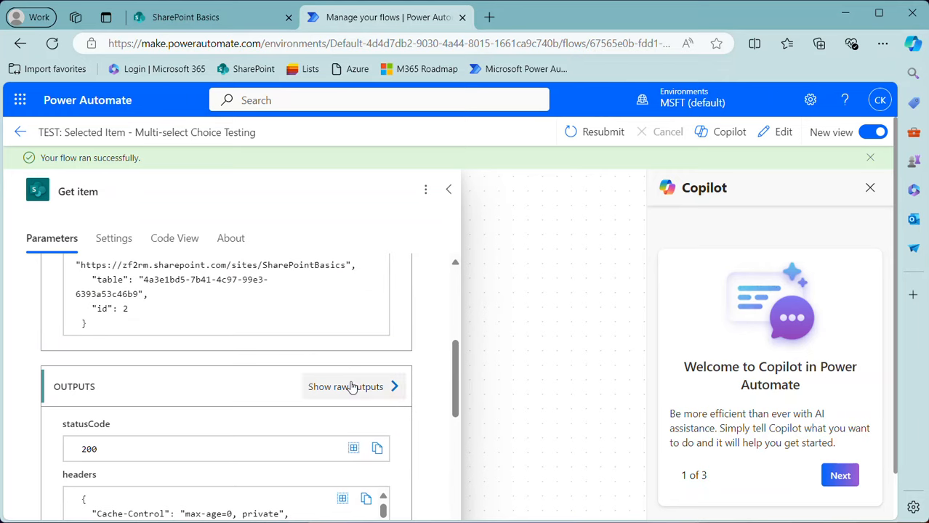
Step: Show Get item's raw outputs, highlight the Colors array and its first object, and close the raw view
click(351, 387)
scroll(783, 288, down, 5)
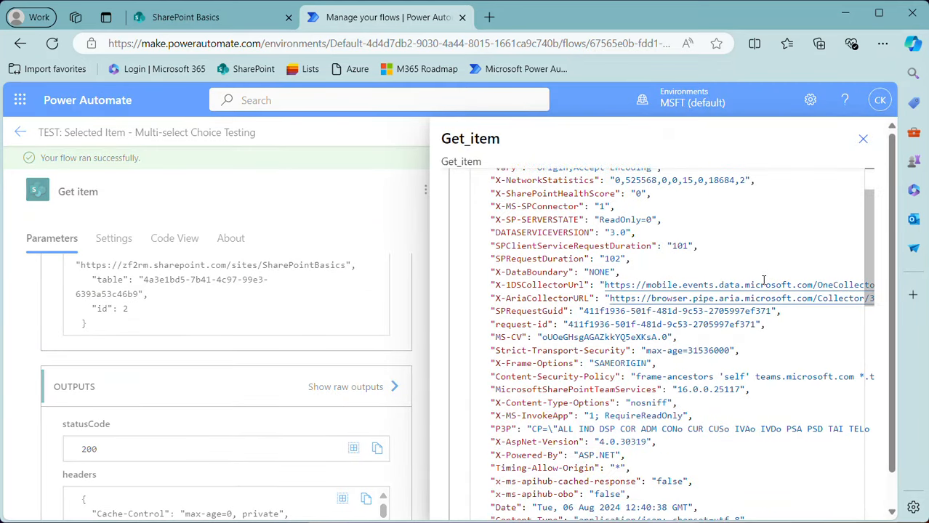
scroll(748, 268, down, 2)
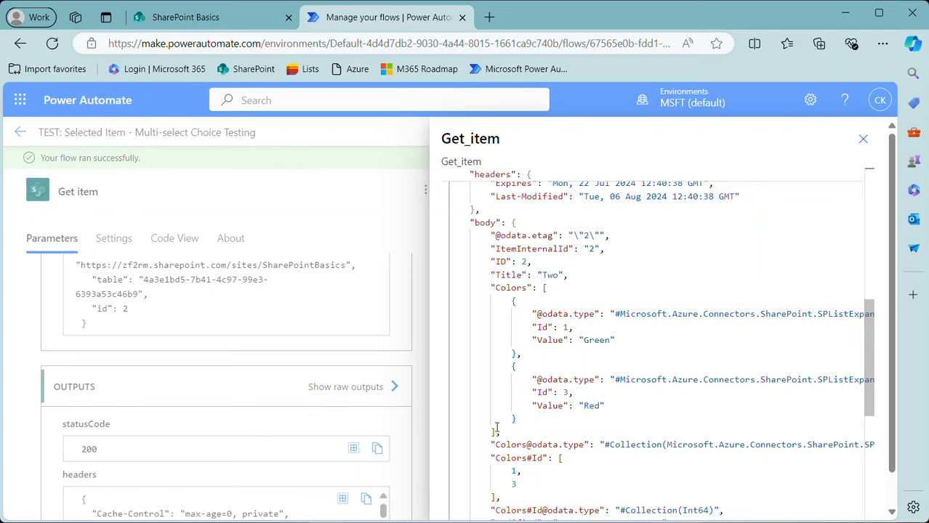
drag(499, 431, 543, 289)
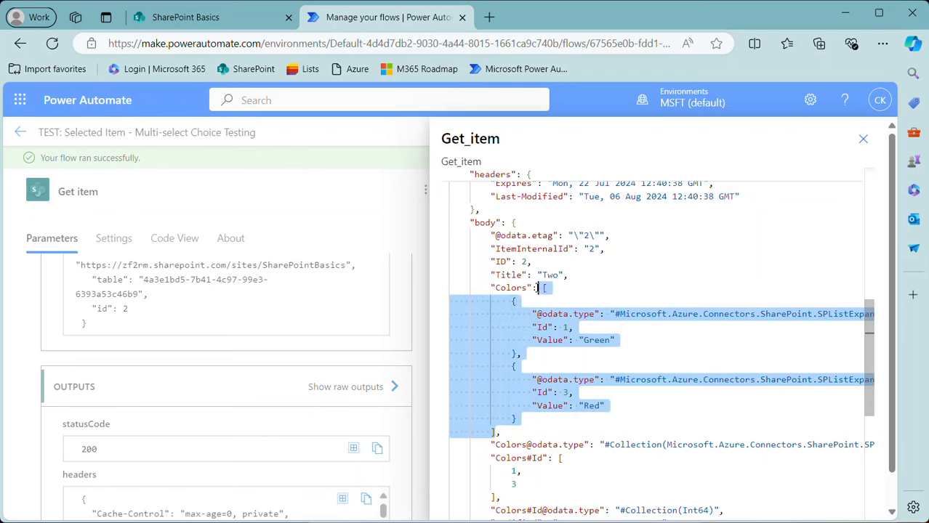
right_click(541, 291)
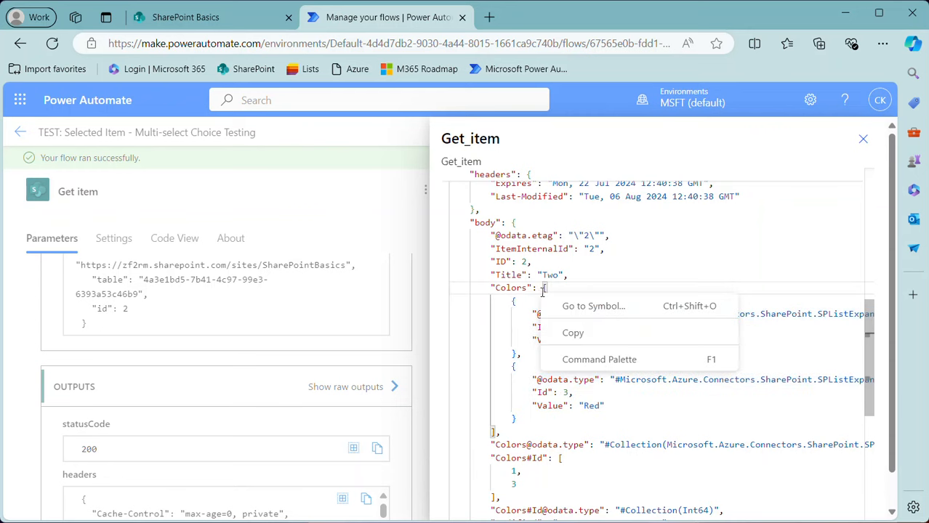
click(541, 290)
drag(511, 300, 516, 354)
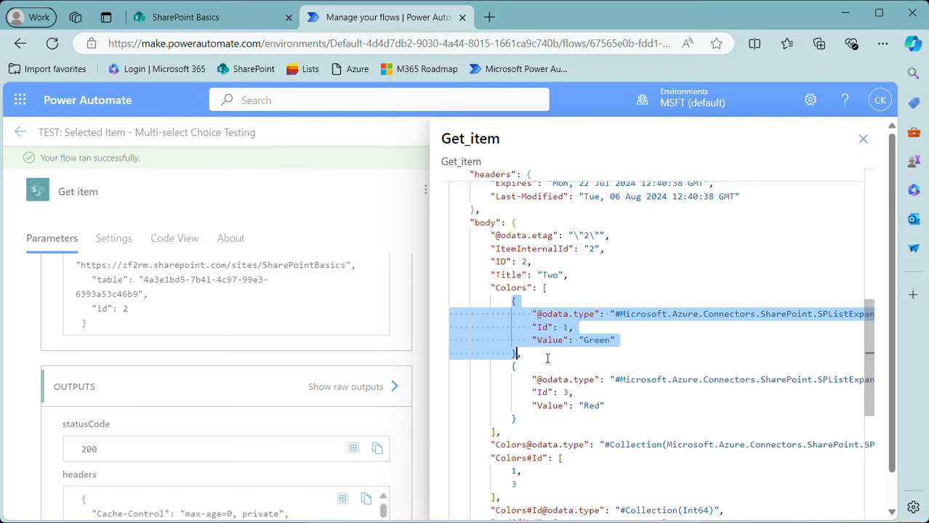
click(862, 140)
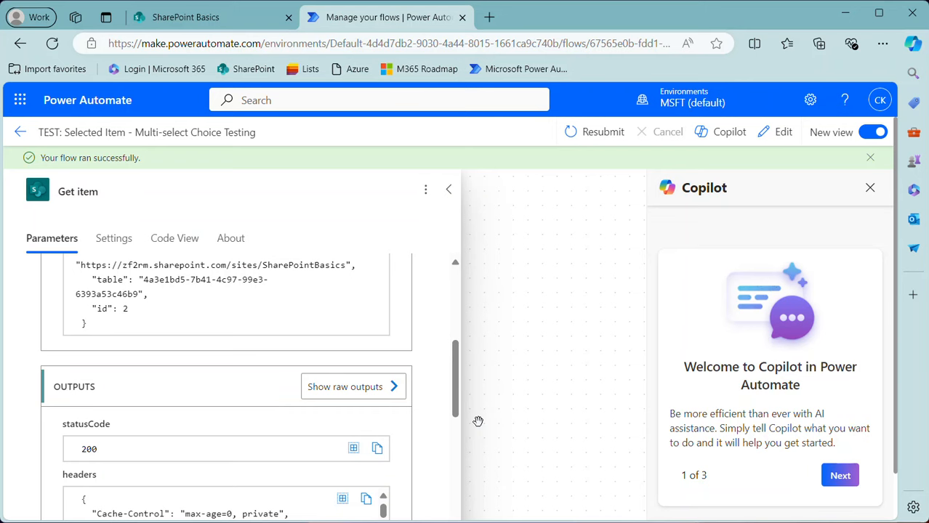
Step: Edit the flow and add a Data Operation Select action after Get item
click(765, 137)
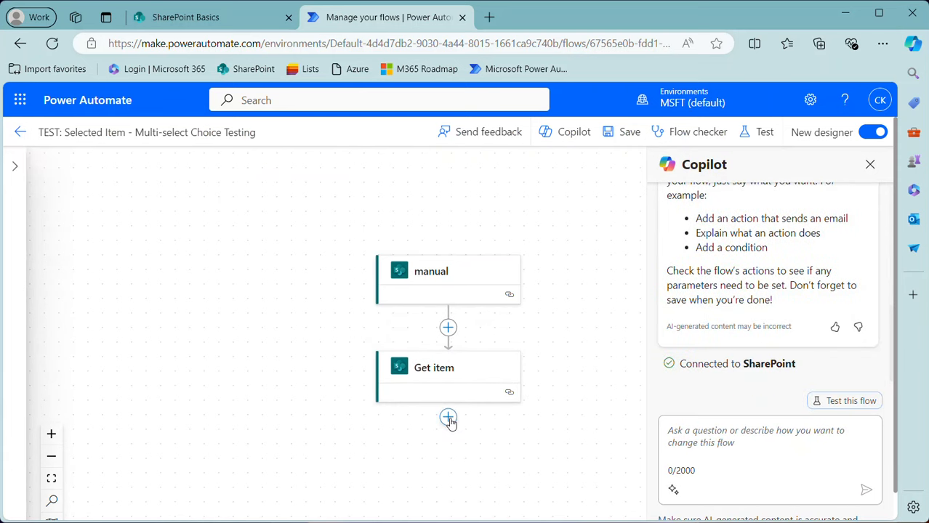
click(447, 419)
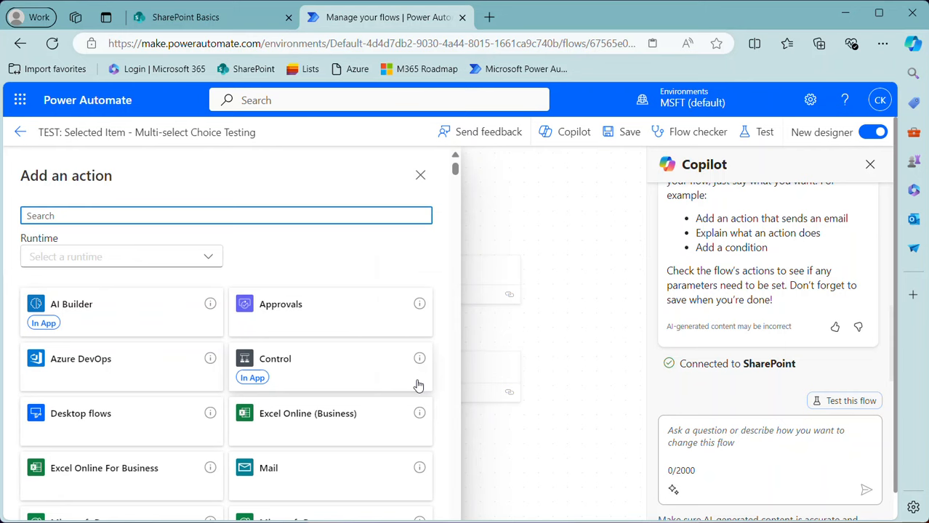
text(select)
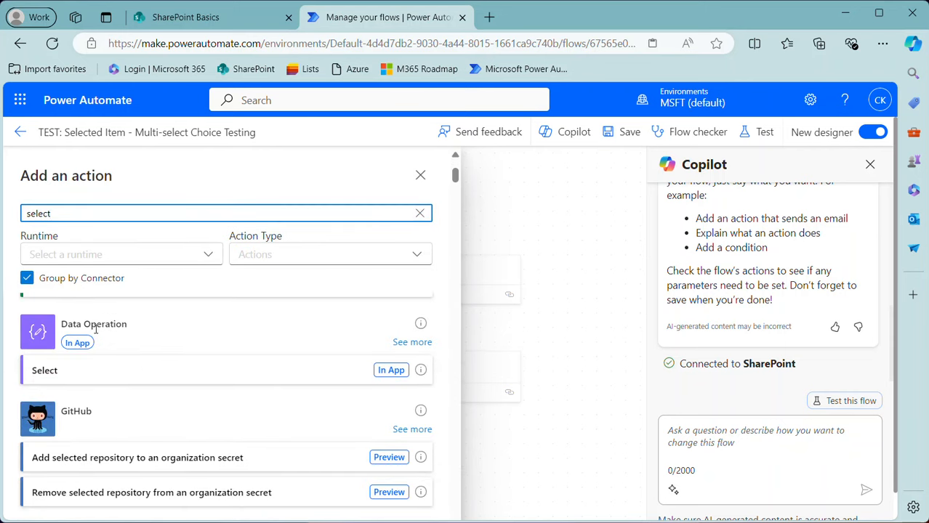
click(45, 370)
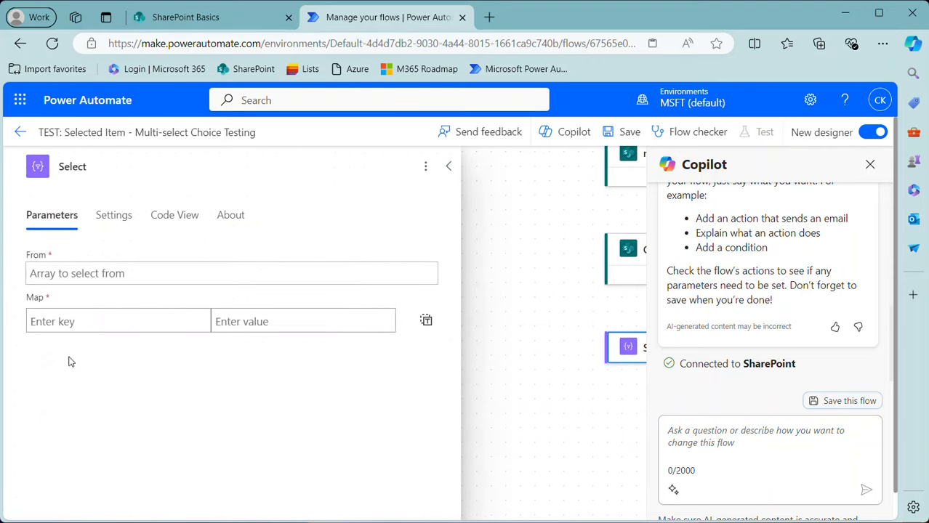
Step: Set the Select action's From input to the Colors array from Get item
click(31, 273)
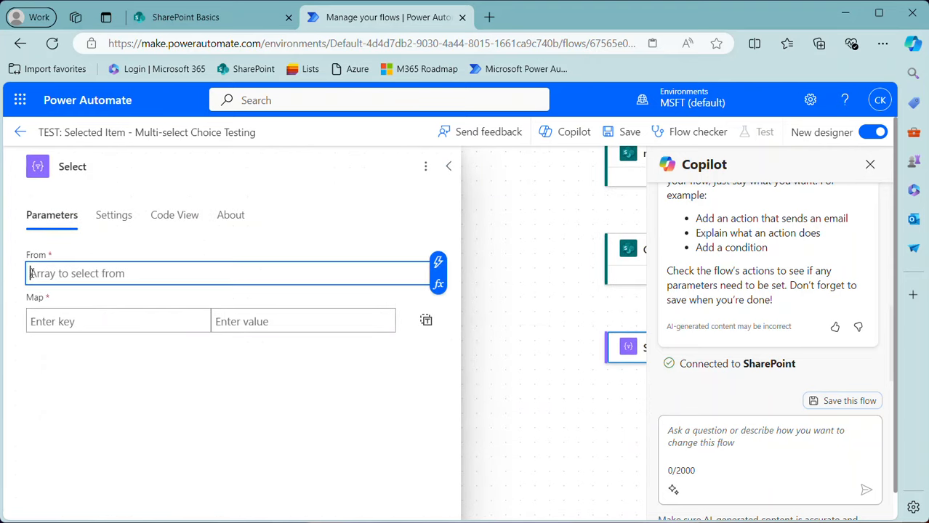
click(437, 263)
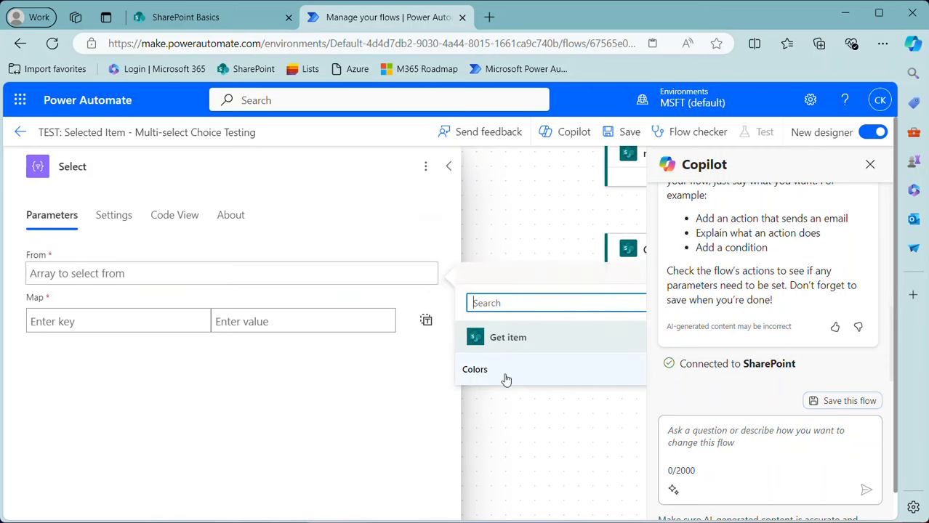
scroll(547, 340, down, 2)
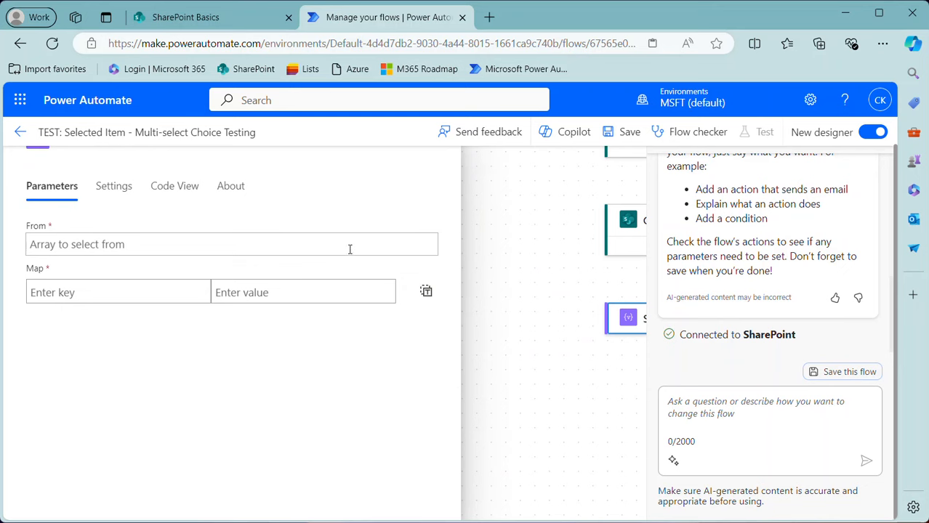
click(316, 244)
click(439, 234)
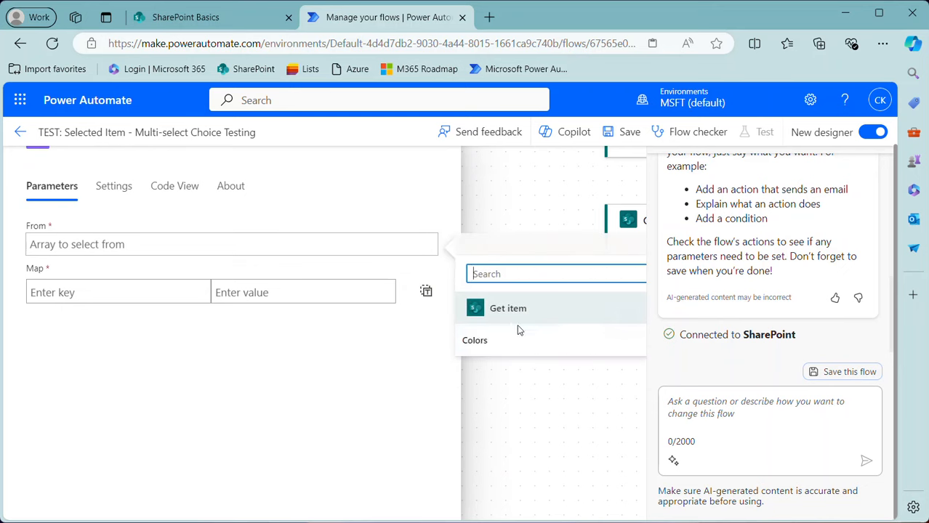
click(479, 346)
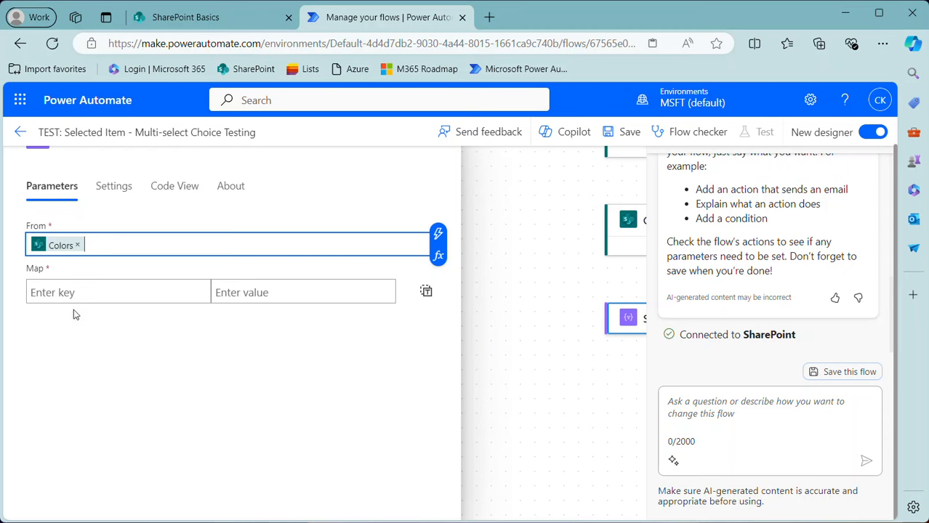
Step: Switch the Select action's Map to text mode and map it to Colors Value from Get item
click(427, 294)
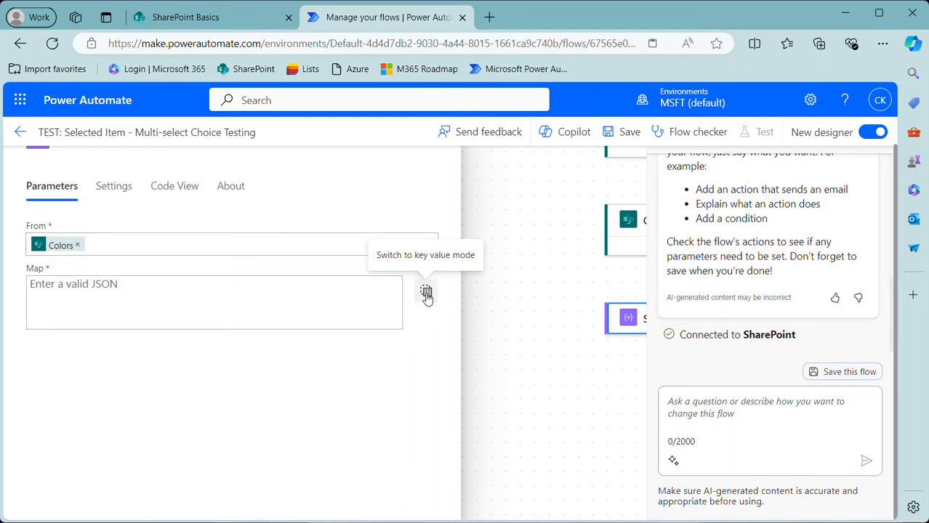
click(99, 291)
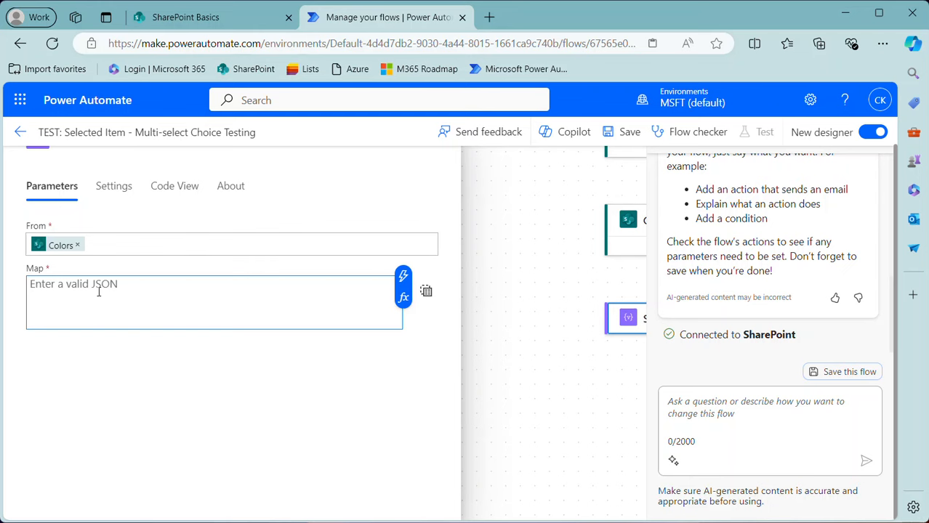
click(402, 280)
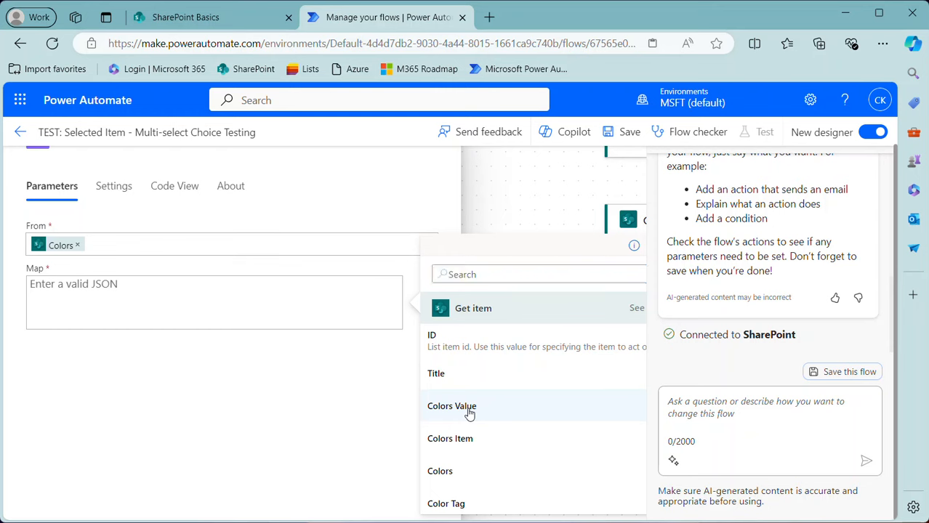
click(468, 412)
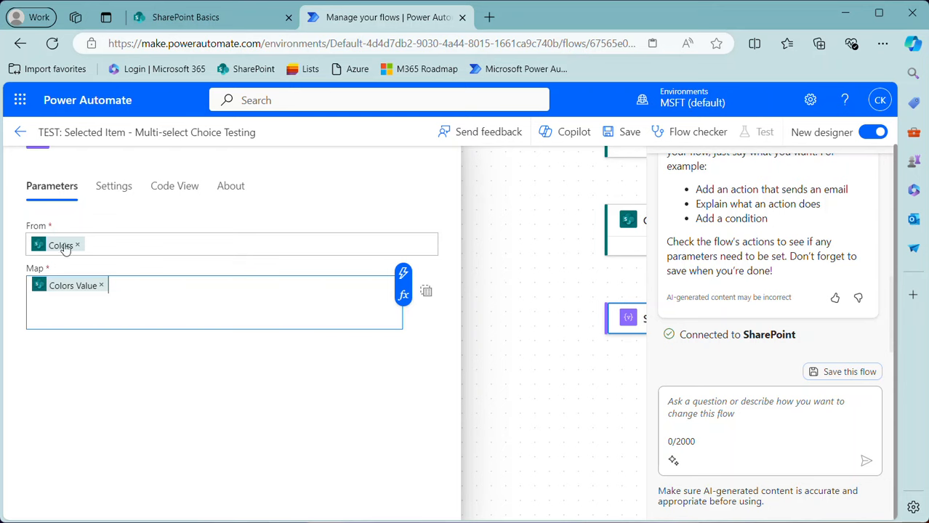
mouse_move(61, 248)
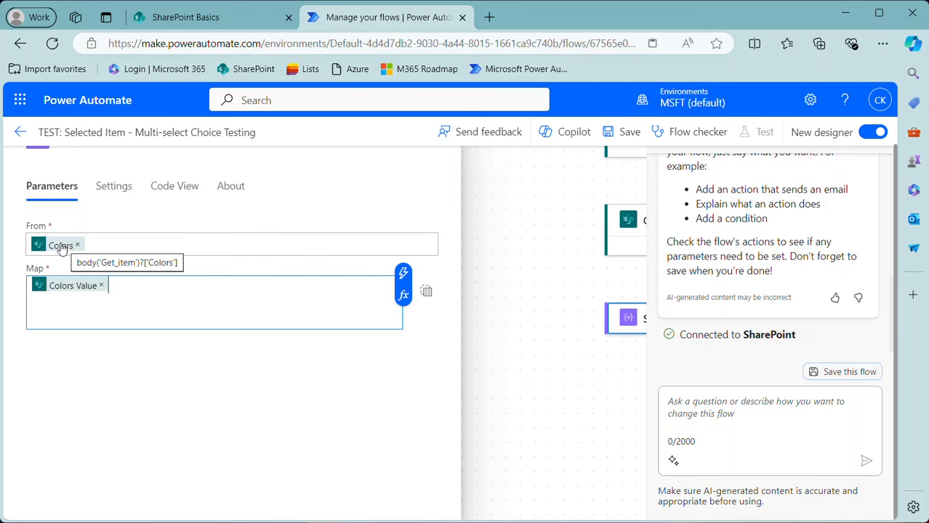
mouse_move(63, 290)
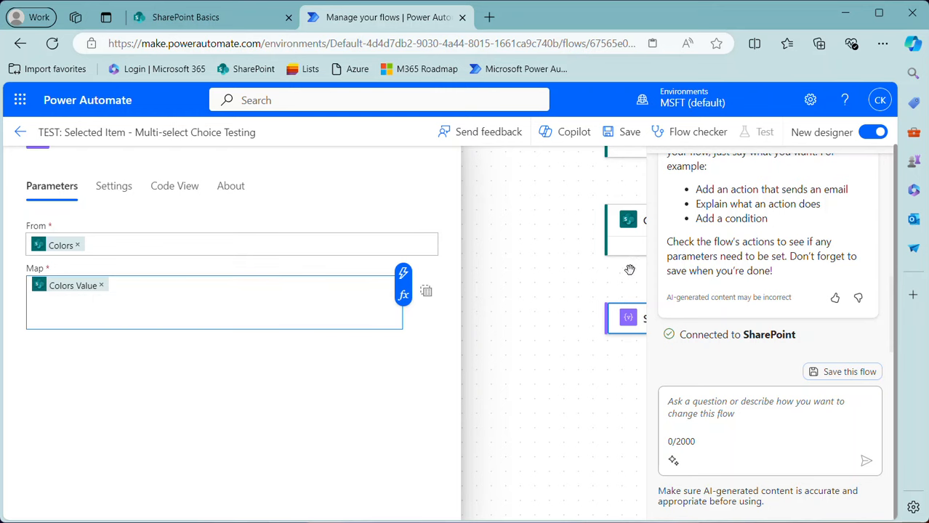
Step: Close the Copilot pane and rename the Select action to "Select color values"
scroll(859, 207, up, 5)
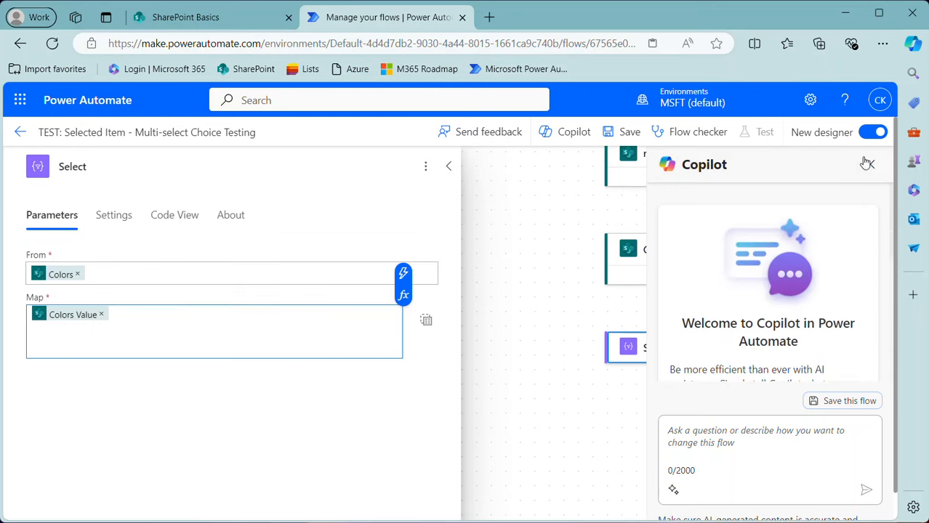
click(870, 161)
mouse_move(735, 281)
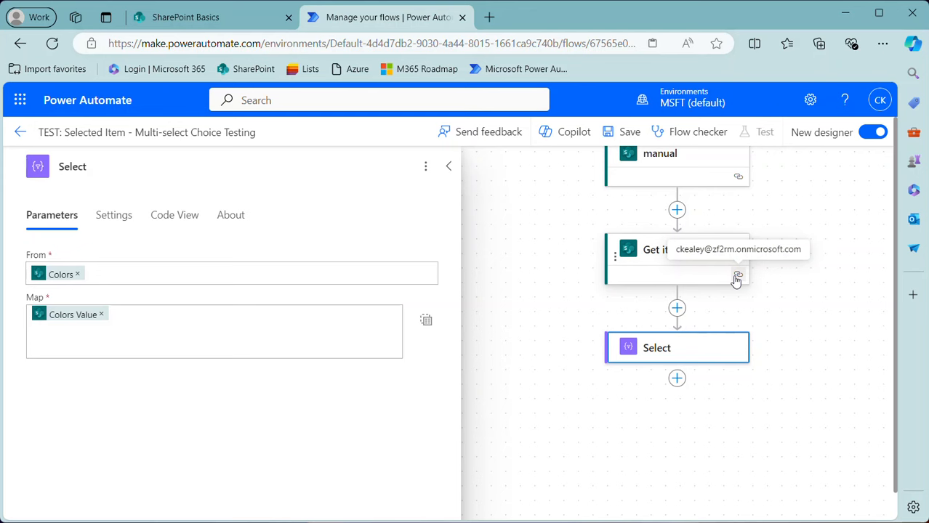
click(100, 162)
text(c)
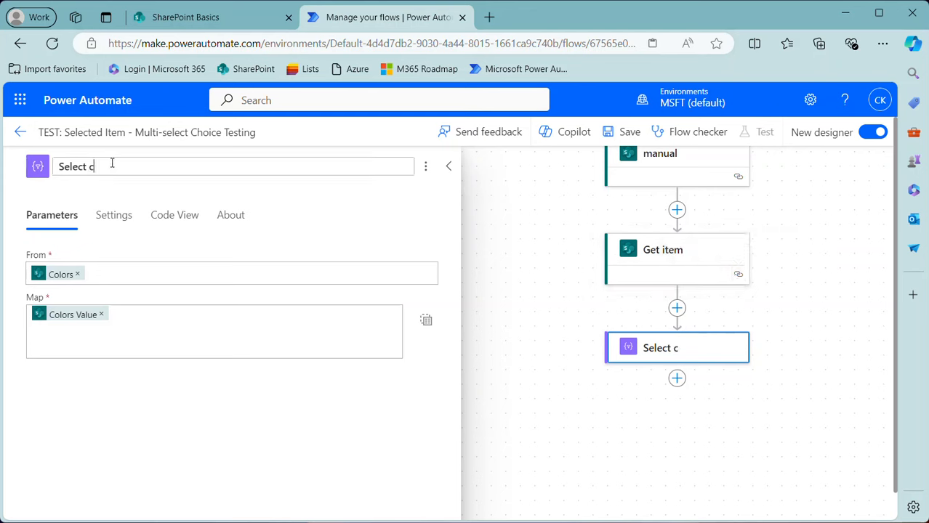
text(olor values)
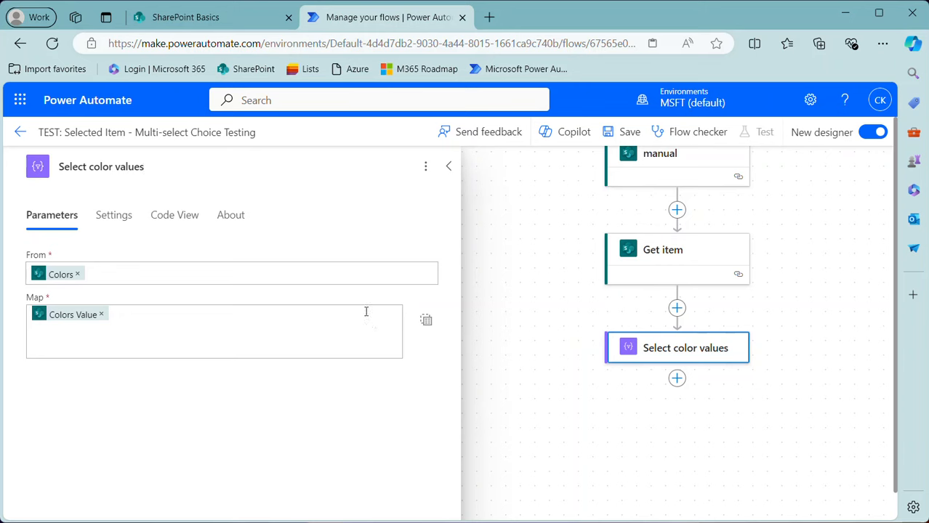
Step: Add a Compose action after Select color values and rename it "Compose color values"
click(677, 378)
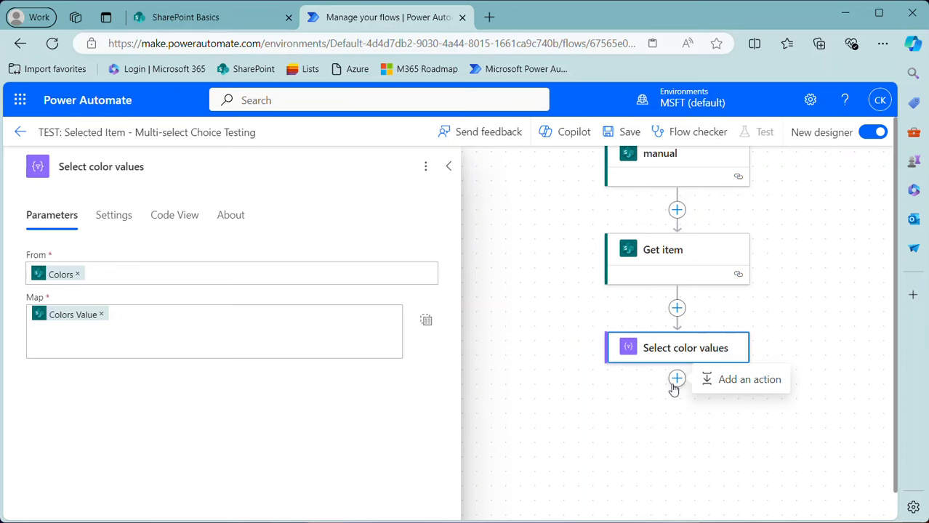
click(729, 380)
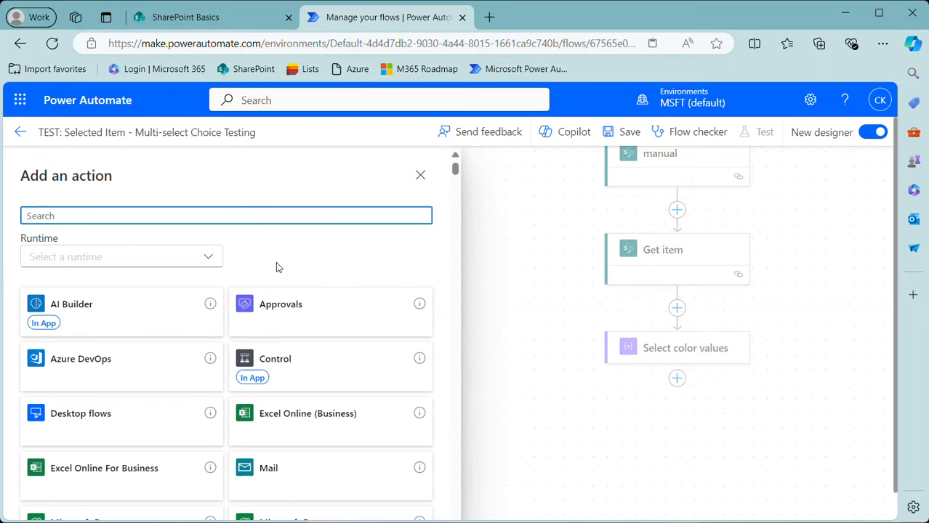
text(compose)
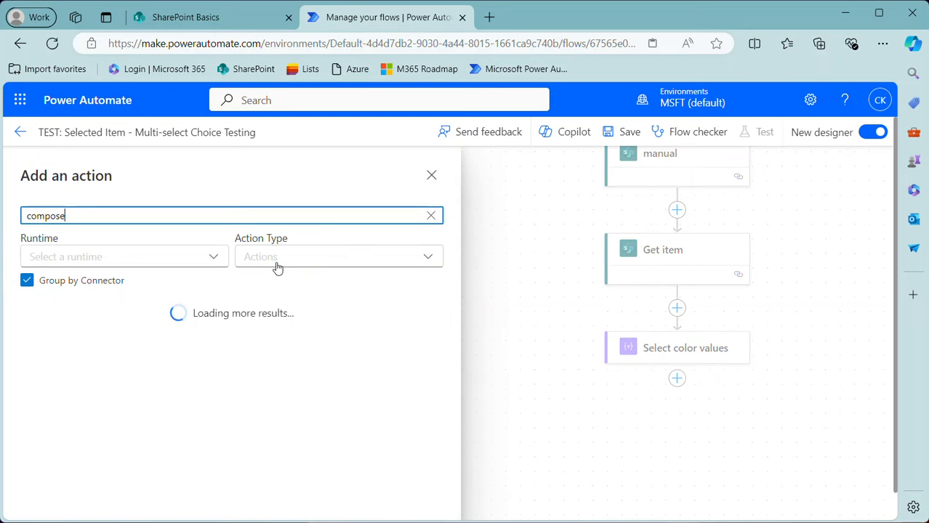
click(101, 370)
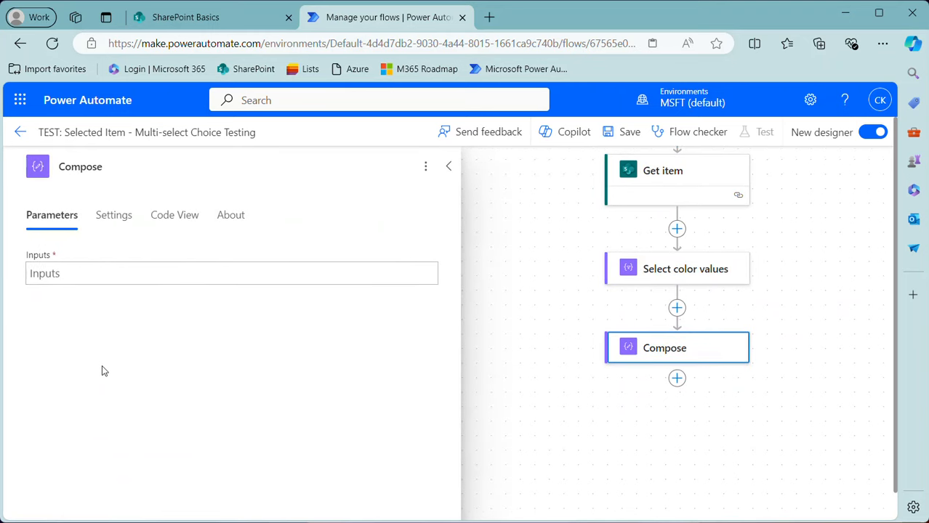
click(67, 274)
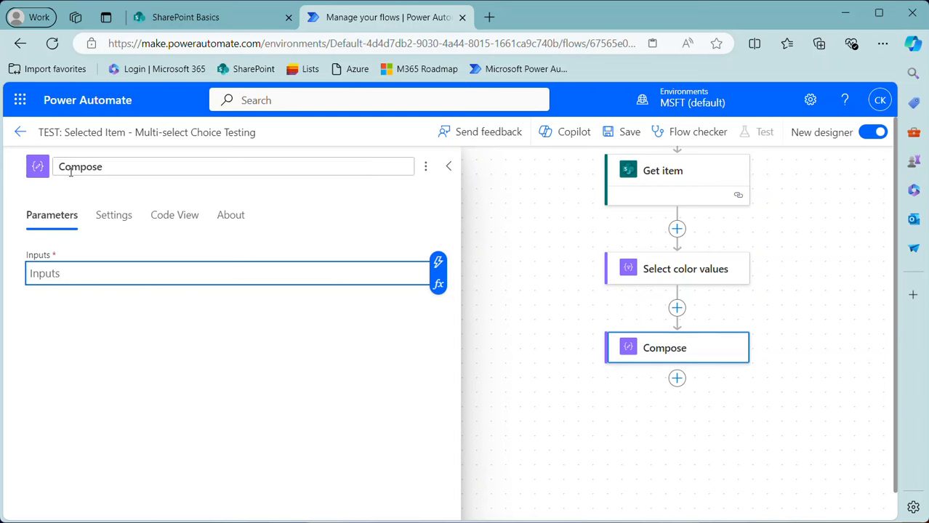
click(146, 166)
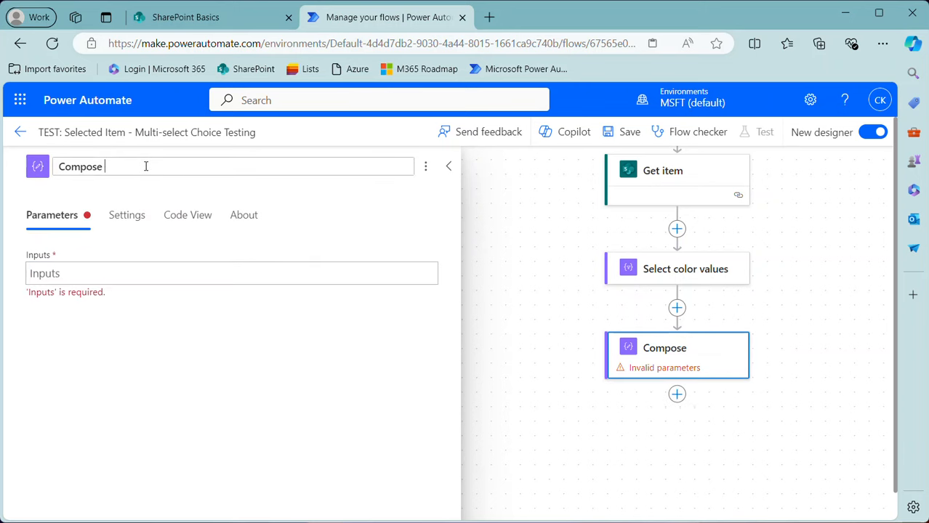
text(color values)
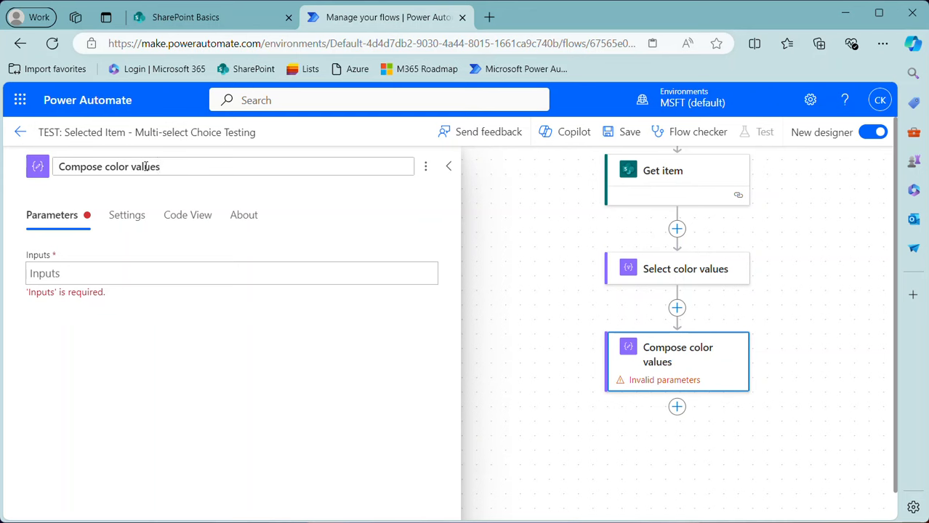
Step: Set the Compose action's Inputs to the expression join(body('Select_color_values'),', ') using the Select action's Output
click(103, 272)
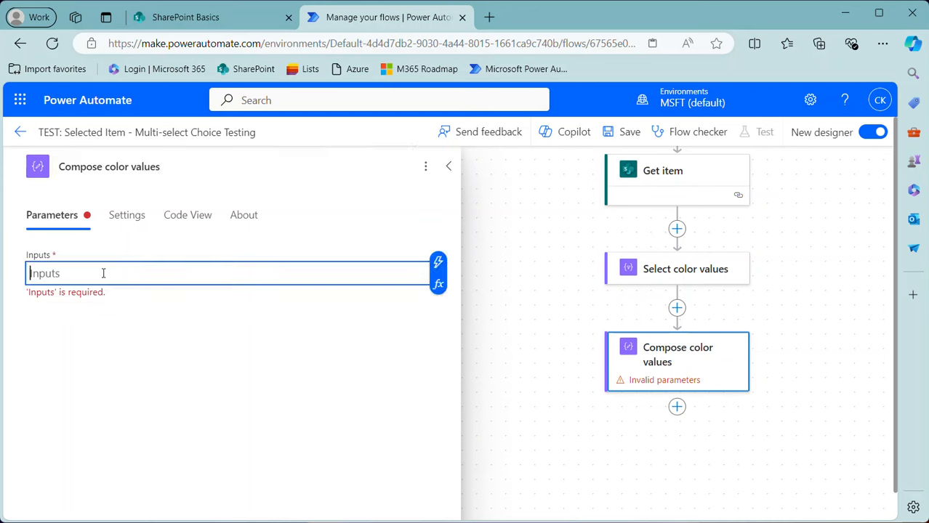
click(438, 285)
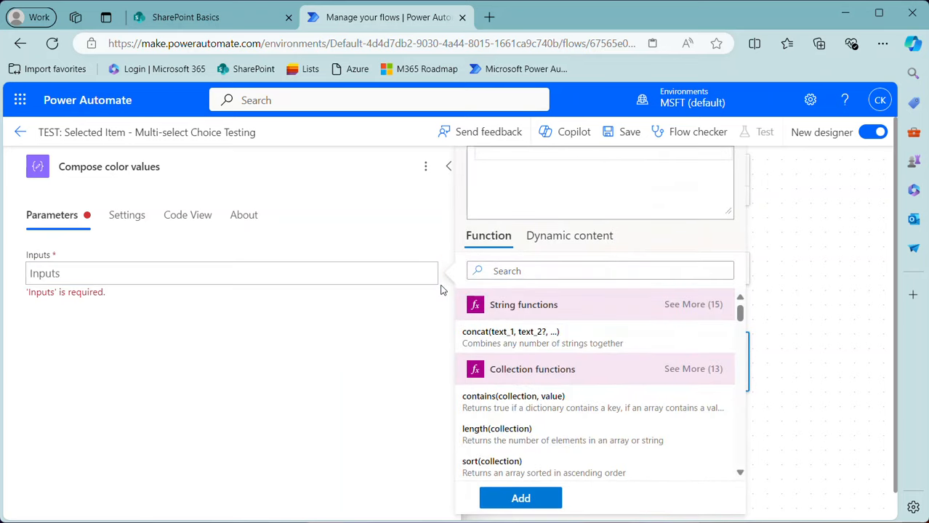
text(join)
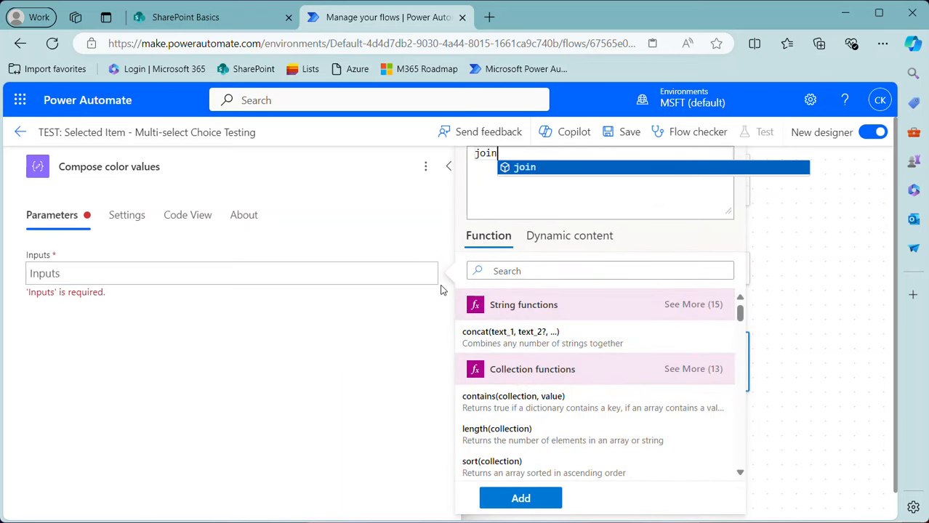
text(()
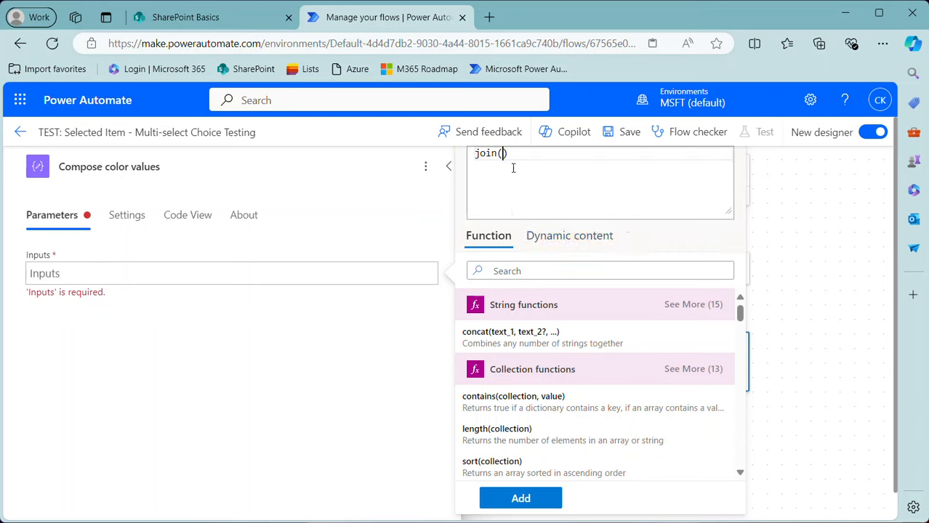
click(561, 237)
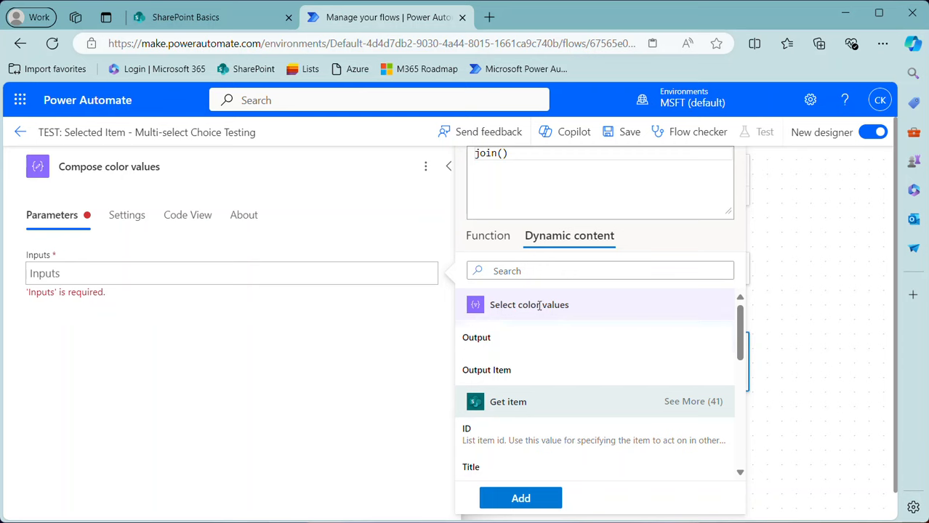
click(500, 339)
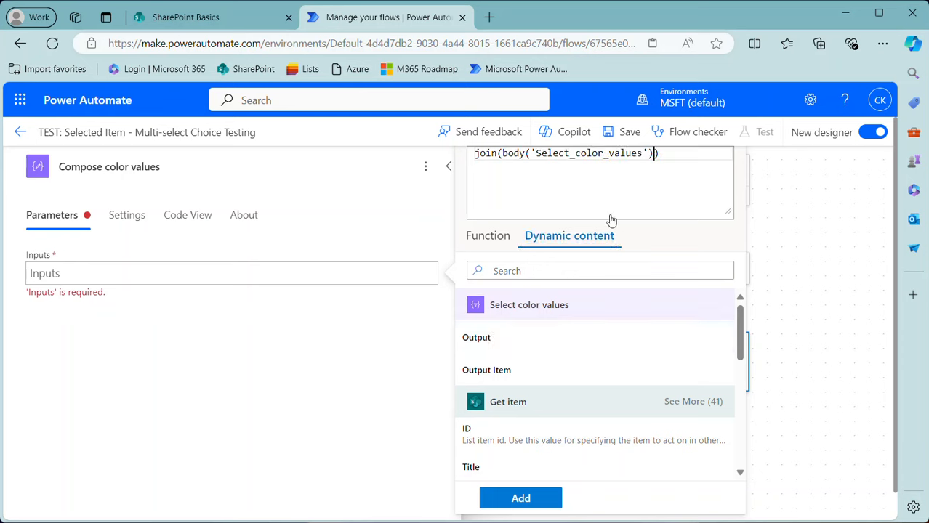
text(,)
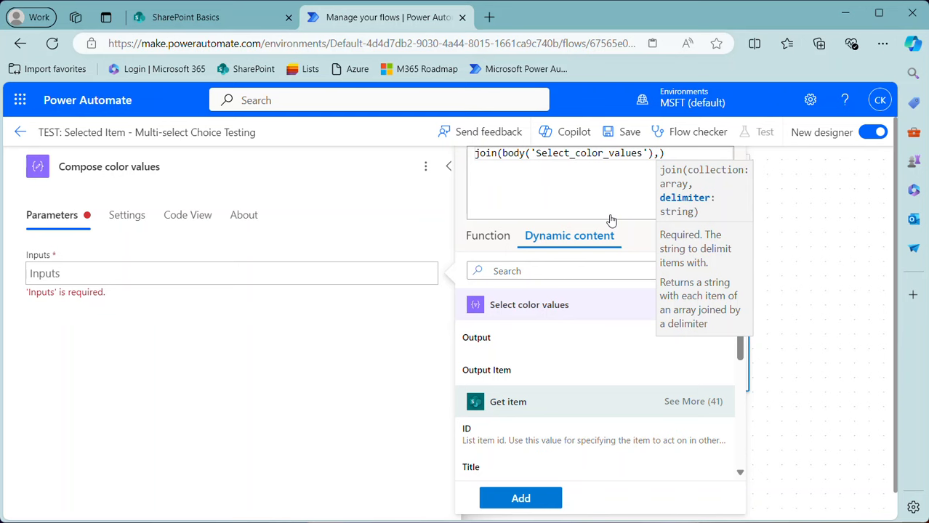
text(')
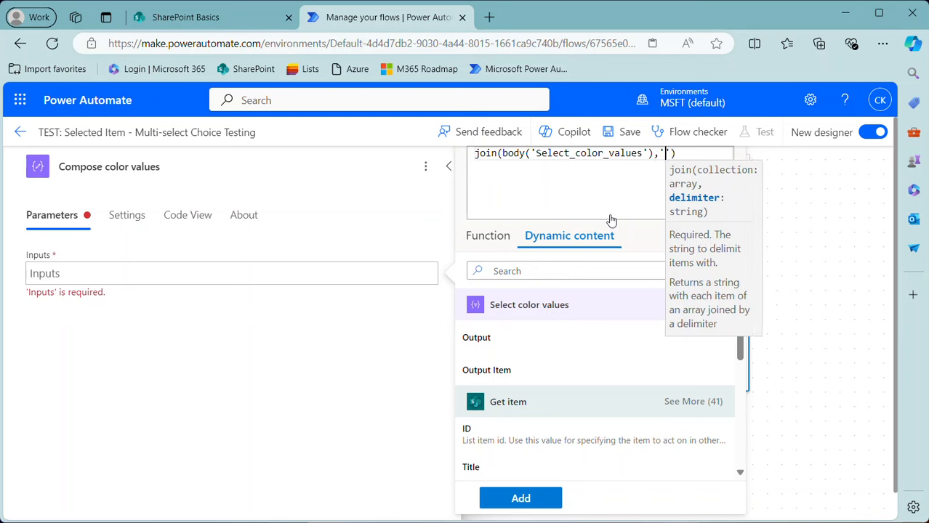
text(,)
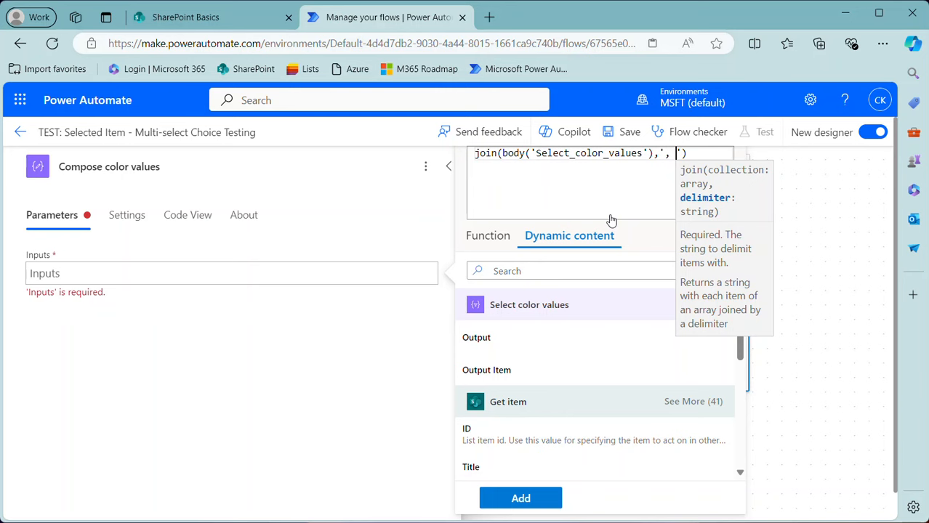
click(522, 498)
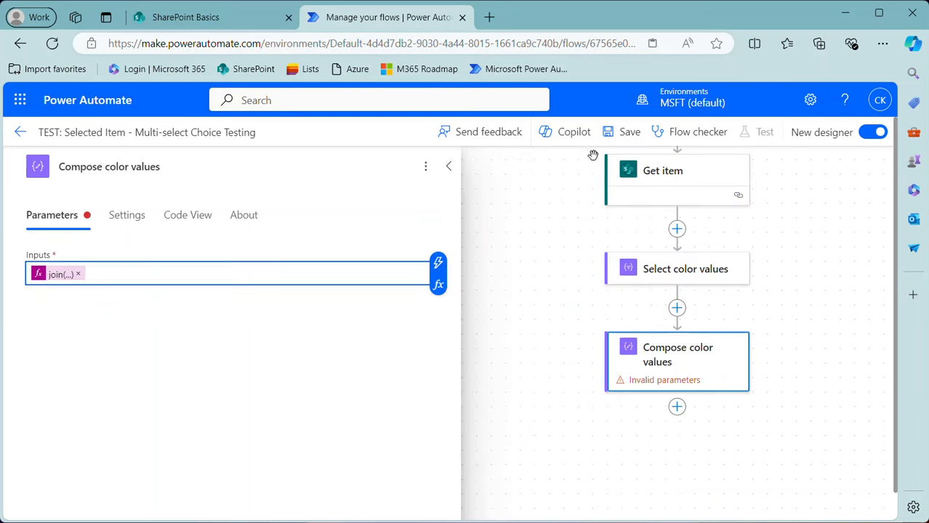
Step: Save the flow and test it automatically with the most recent successful trigger run
click(625, 132)
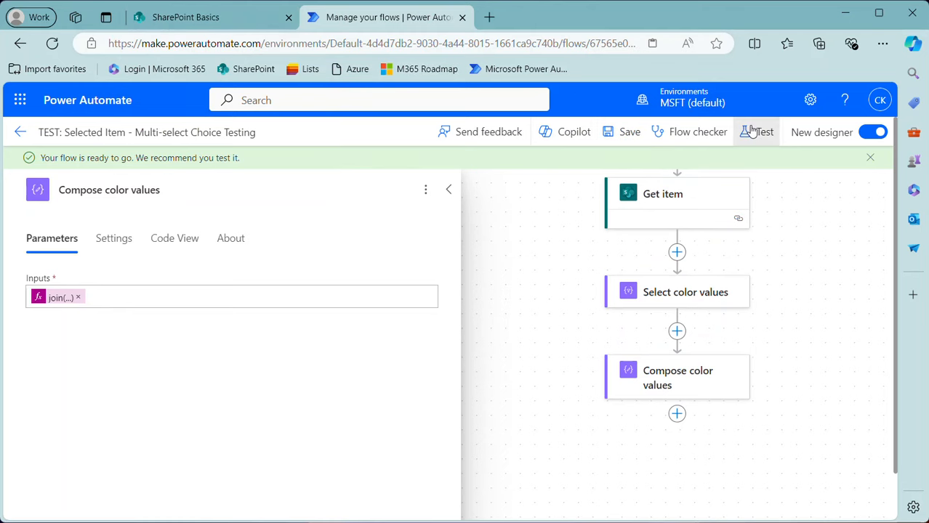
click(753, 131)
click(627, 210)
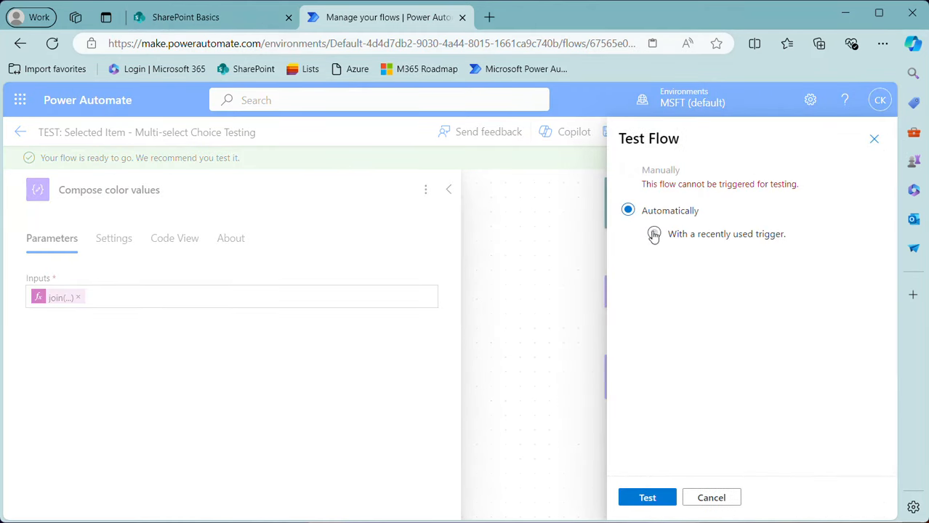
click(653, 234)
click(636, 263)
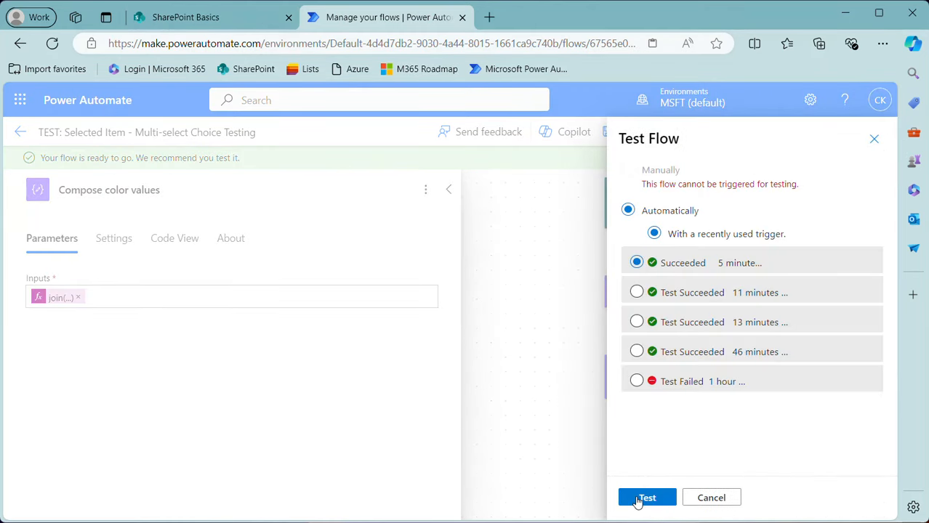
click(637, 500)
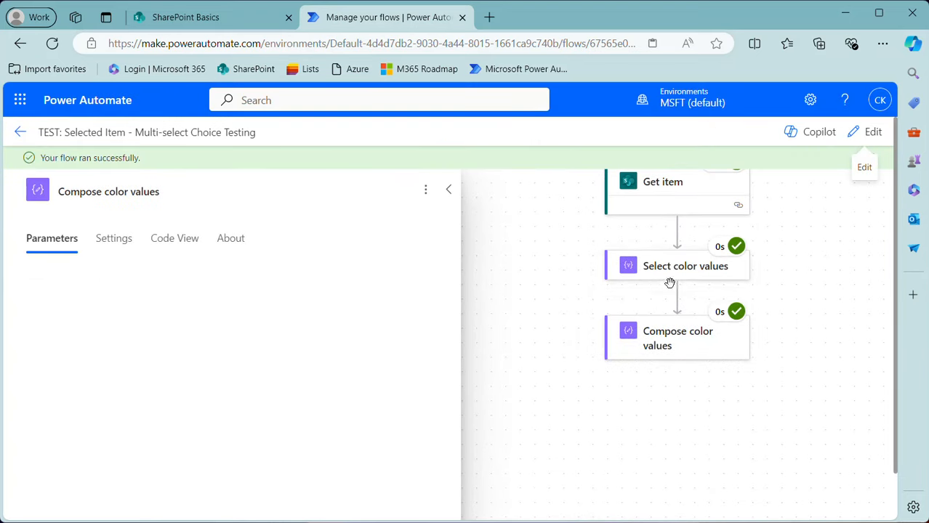
Step: Examine the Select color values action's inputs and its output body in the test run
click(673, 266)
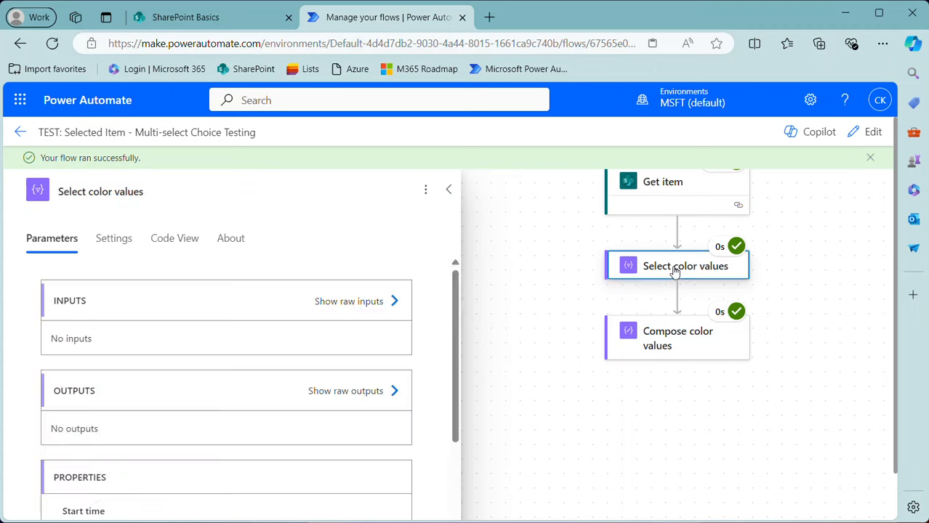
scroll(377, 329, down, 1)
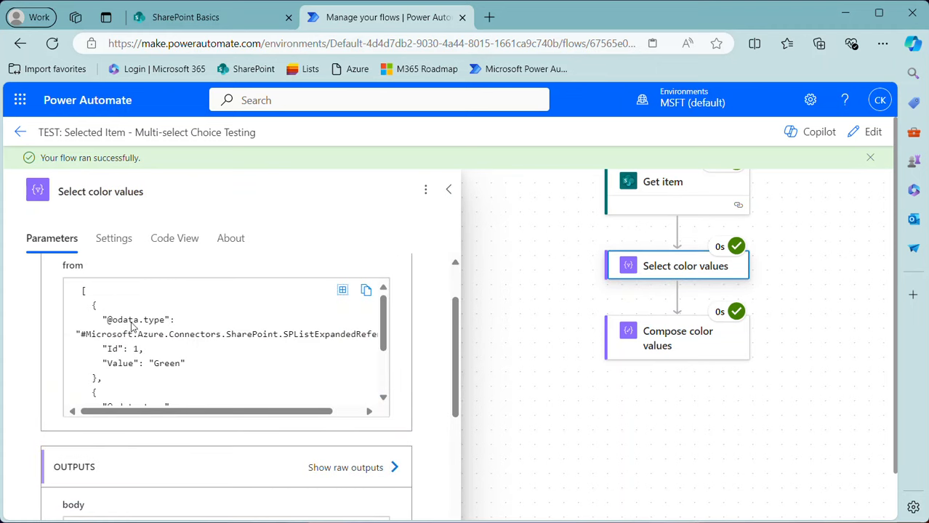
scroll(89, 314, up, 1)
scroll(123, 374, down, 1)
scroll(127, 379, up, 1)
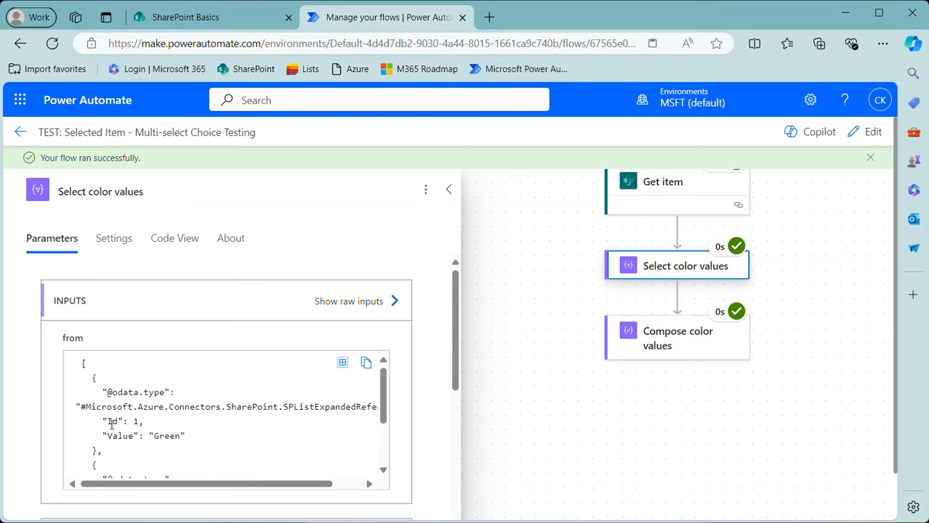
scroll(139, 419, down, 2)
scroll(421, 407, down, 3)
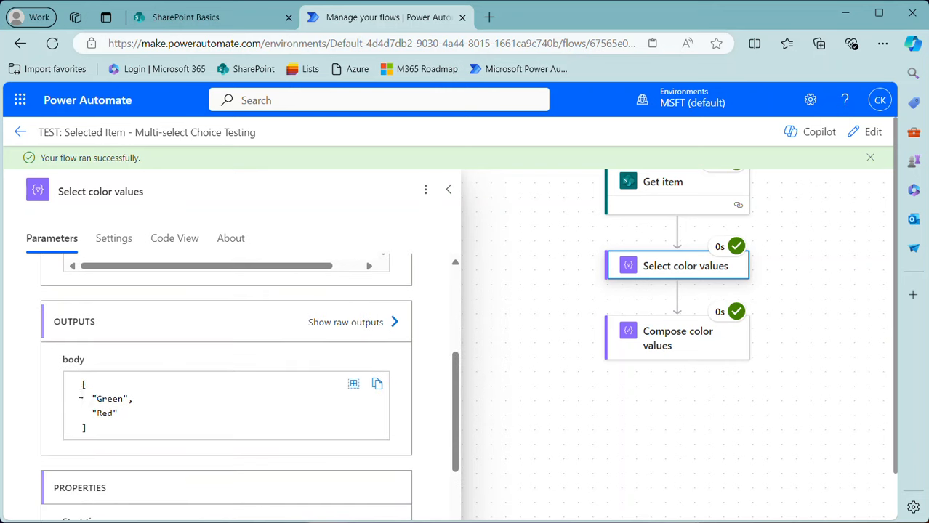
drag(83, 385, 109, 430)
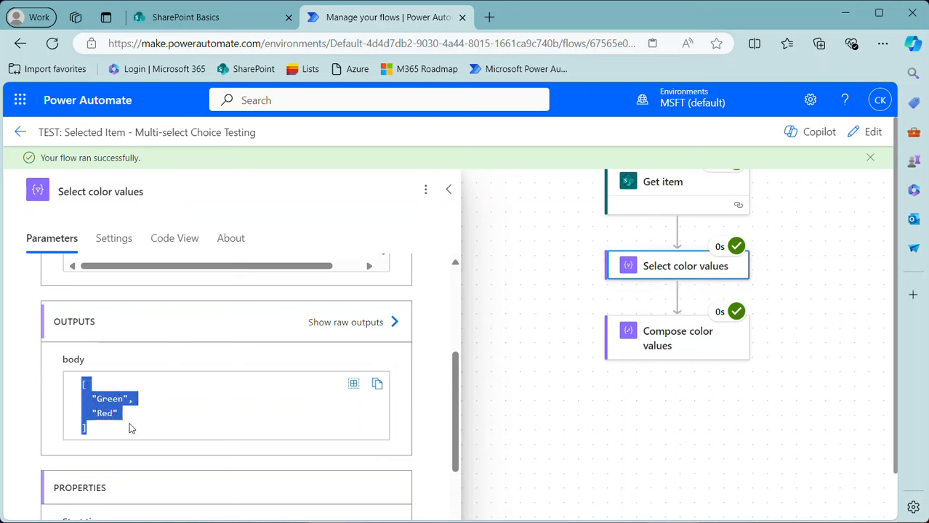
Step: Examine the Compose color values action's output in the test run and review the flow's actions
click(656, 348)
scroll(132, 348, up, 2)
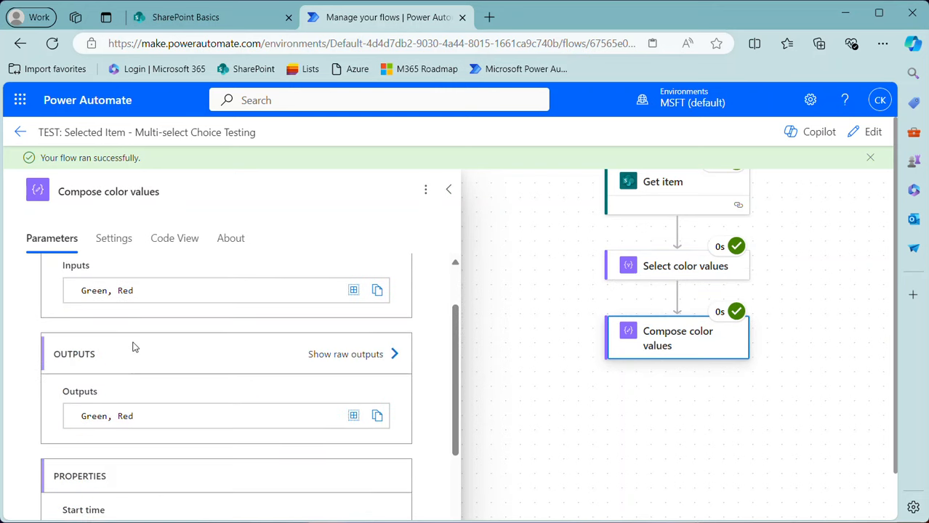
drag(81, 416, 147, 418)
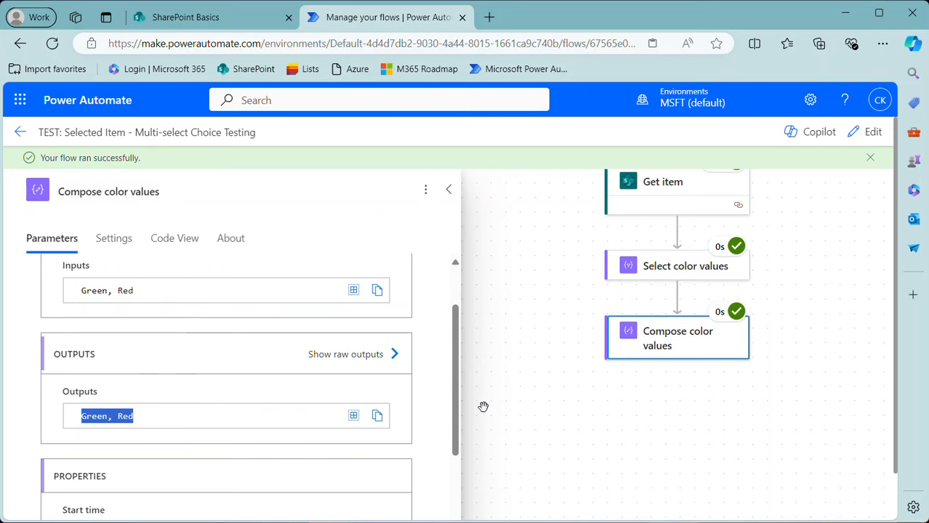
click(408, 420)
scroll(558, 287, up, 1)
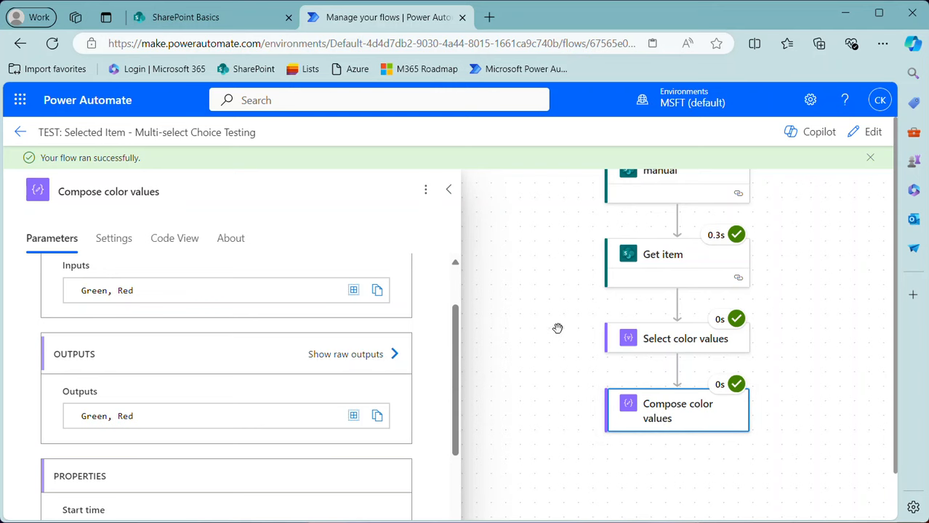
scroll(560, 328, up, 1)
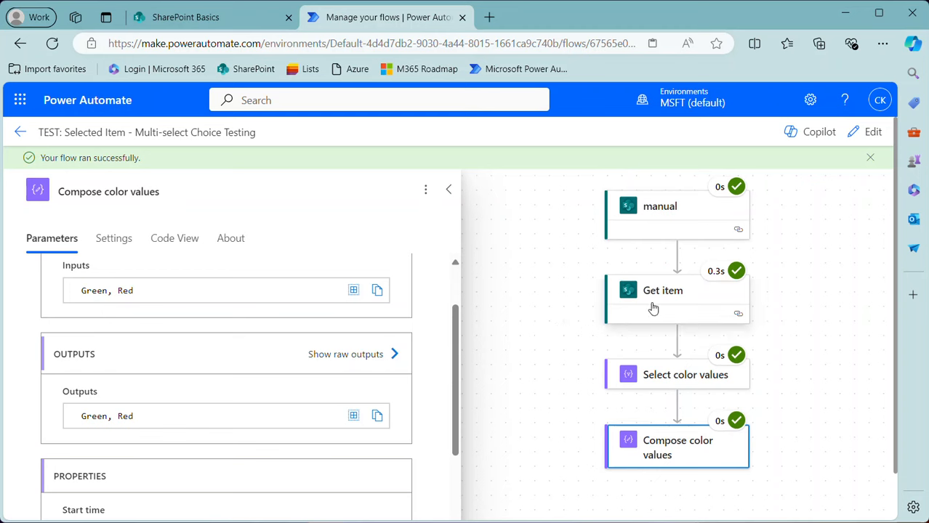